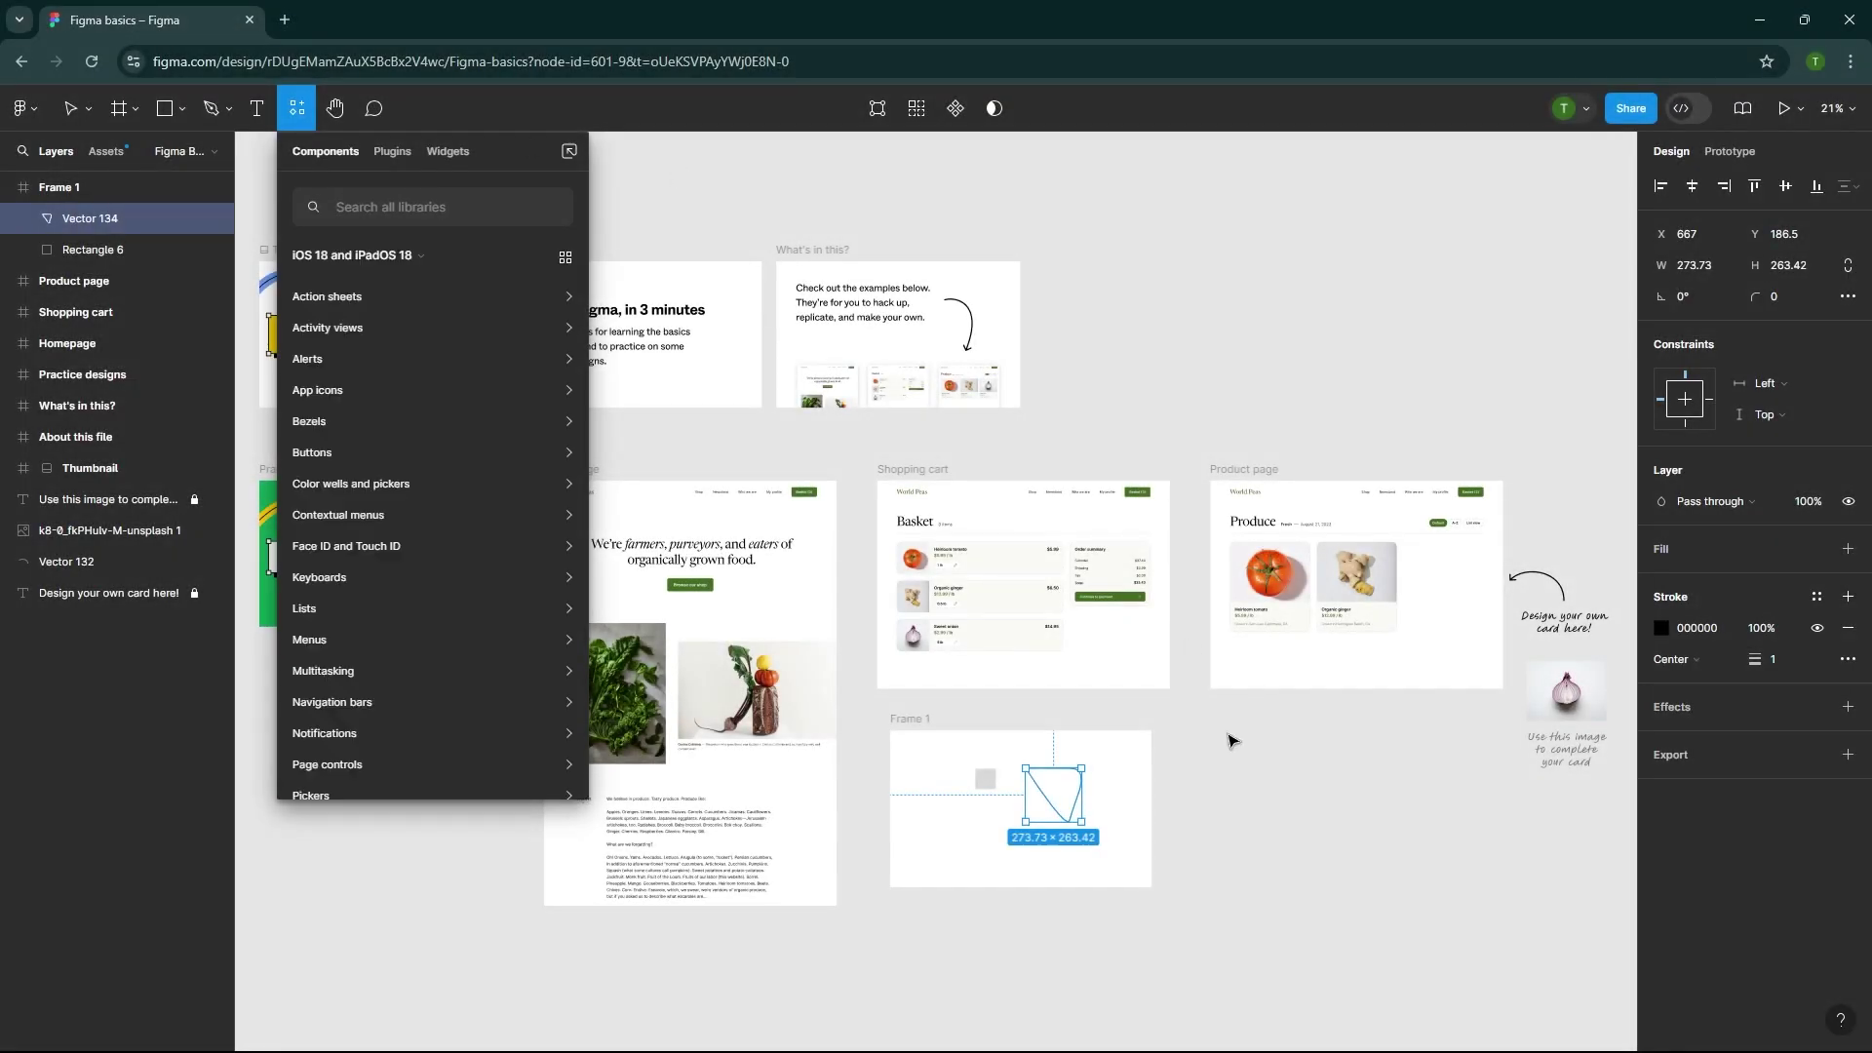
Deselect Vector 134 so the Design panel shows the page's own properties.
{"action": "left_click", "coordinate": [1365, 697]}
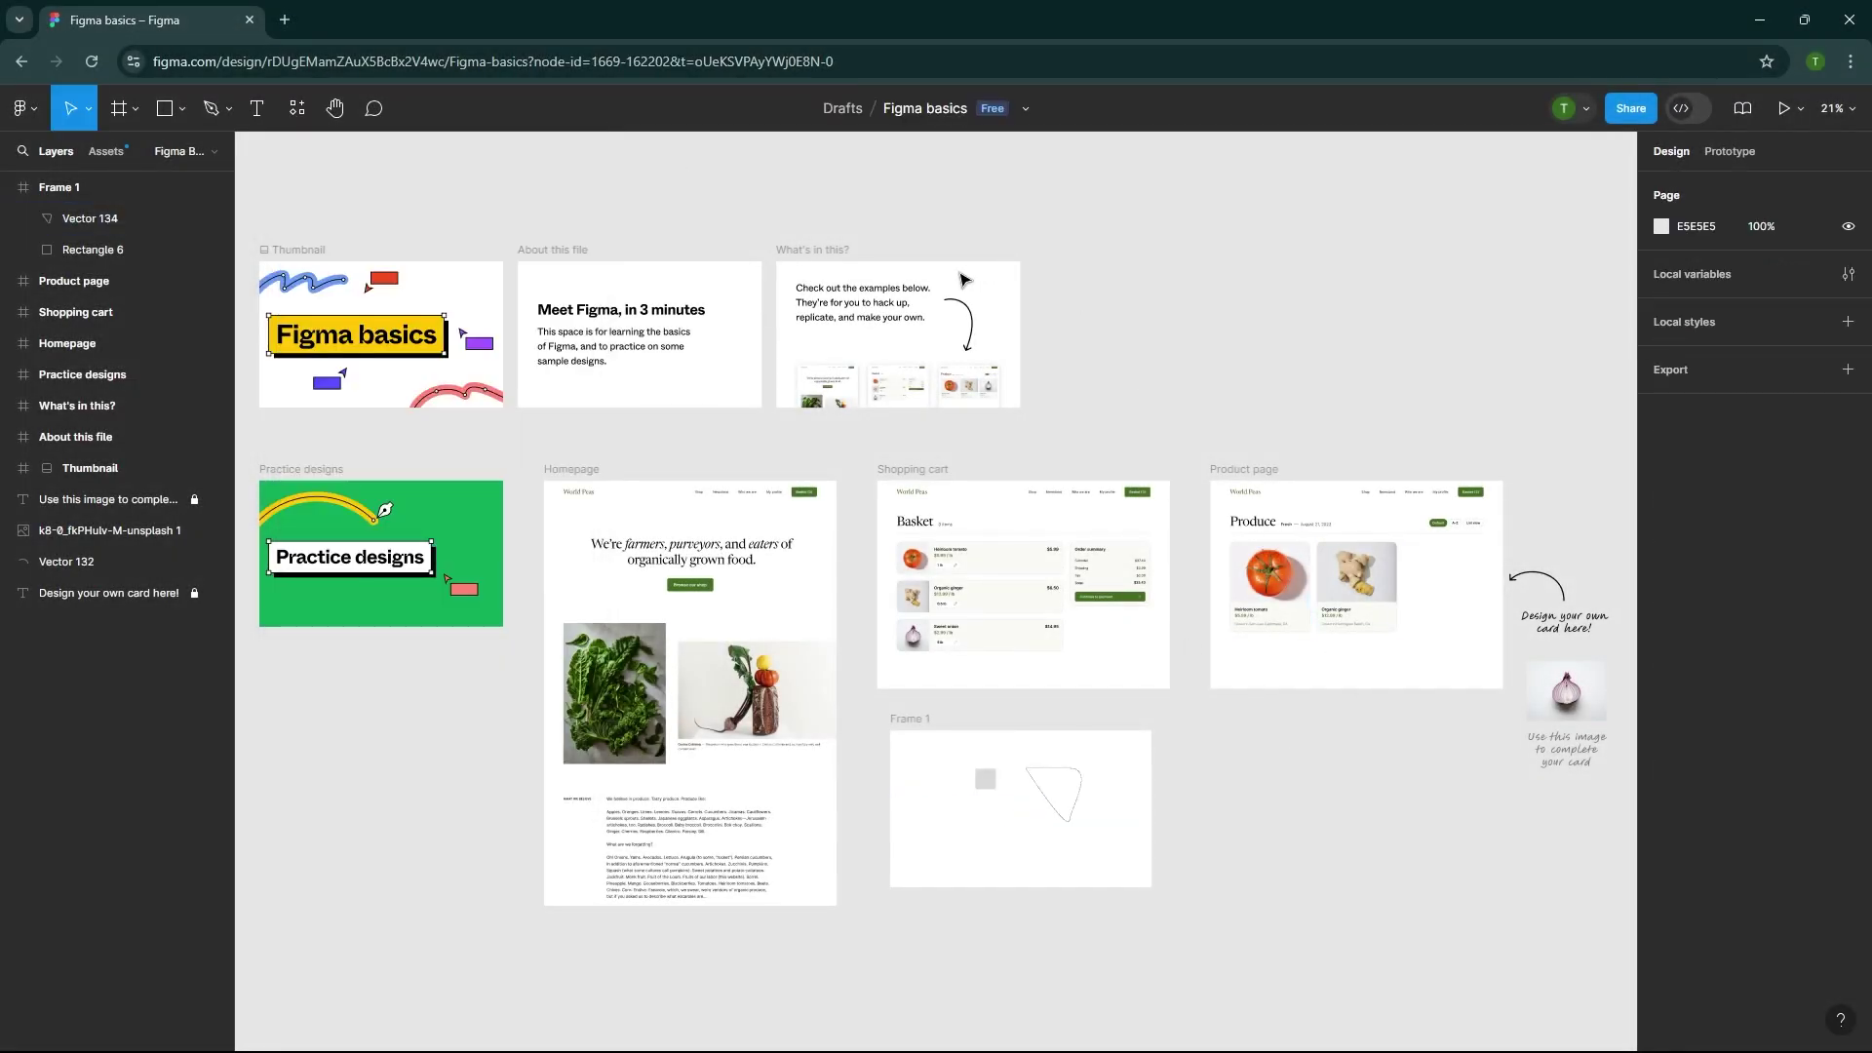
View the Prototype settings, then present the Figma basics prototype in a new browser tab.
{"action": "left_click", "coordinate": [1730, 151]}
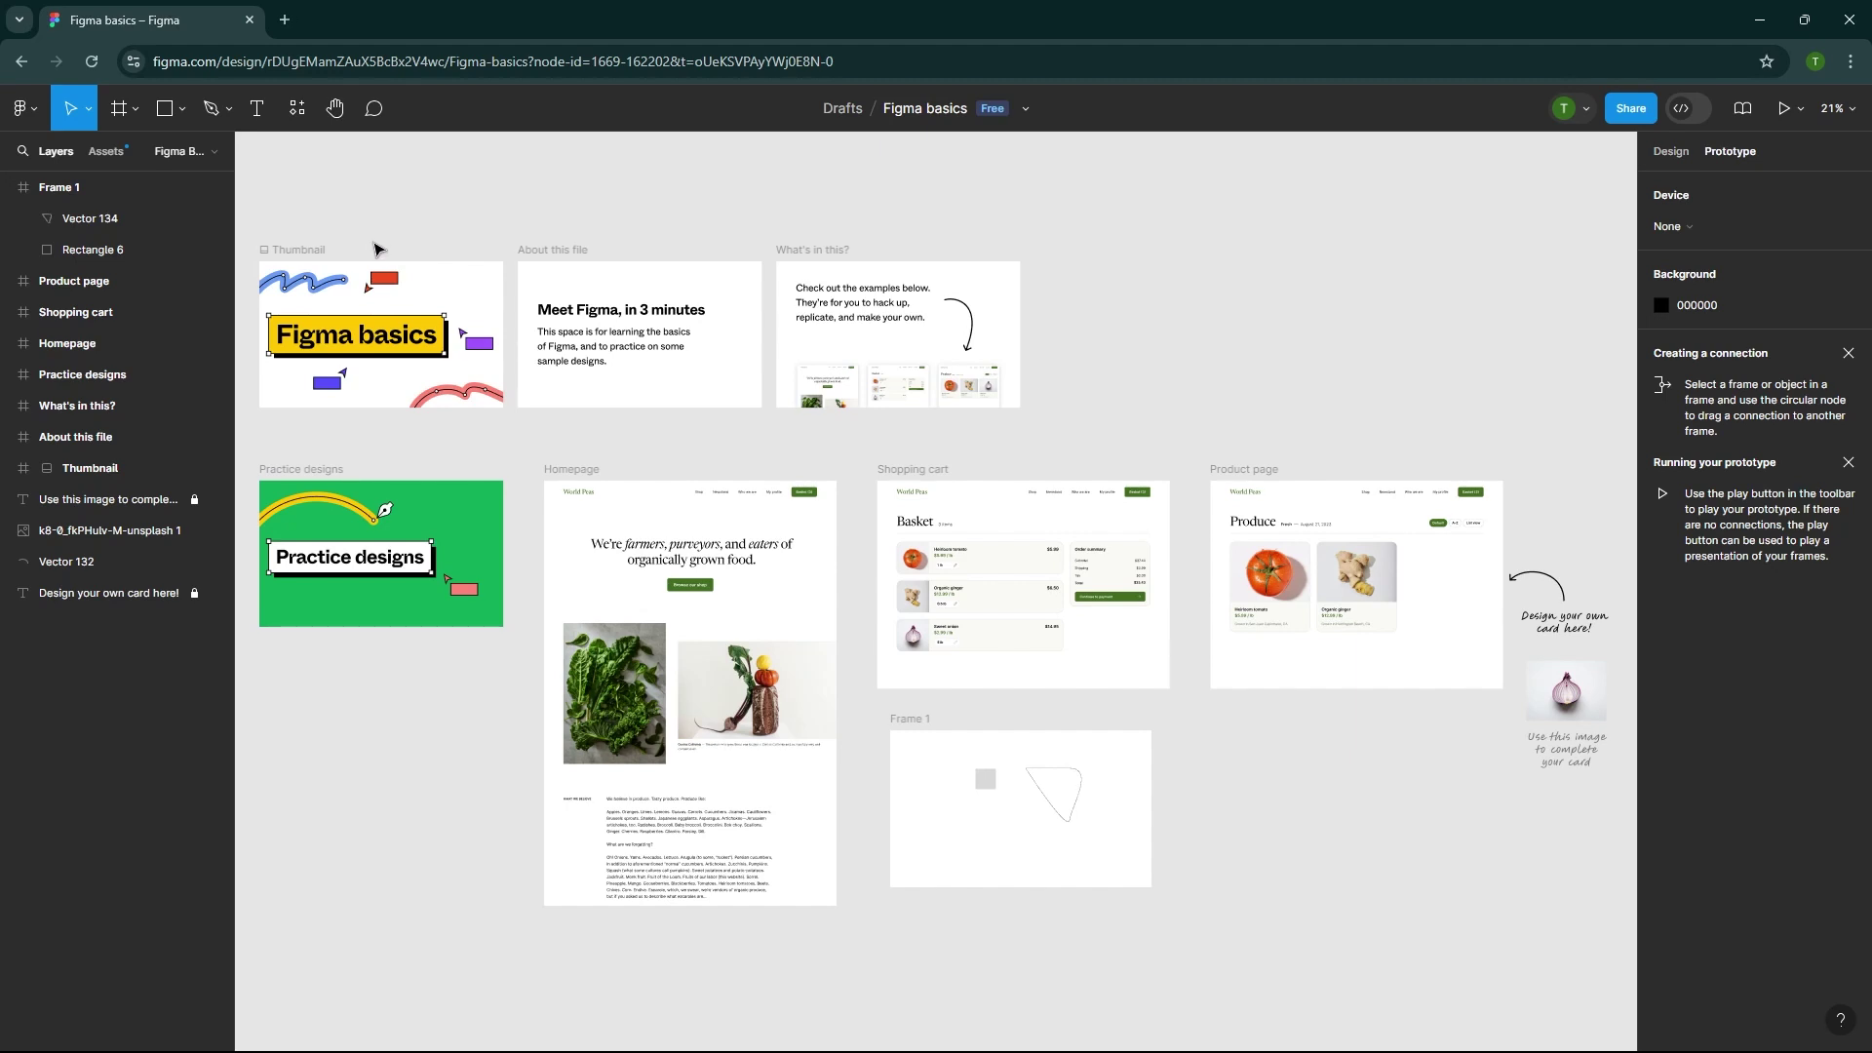
{"action": "left_click", "coordinate": [1780, 115]}
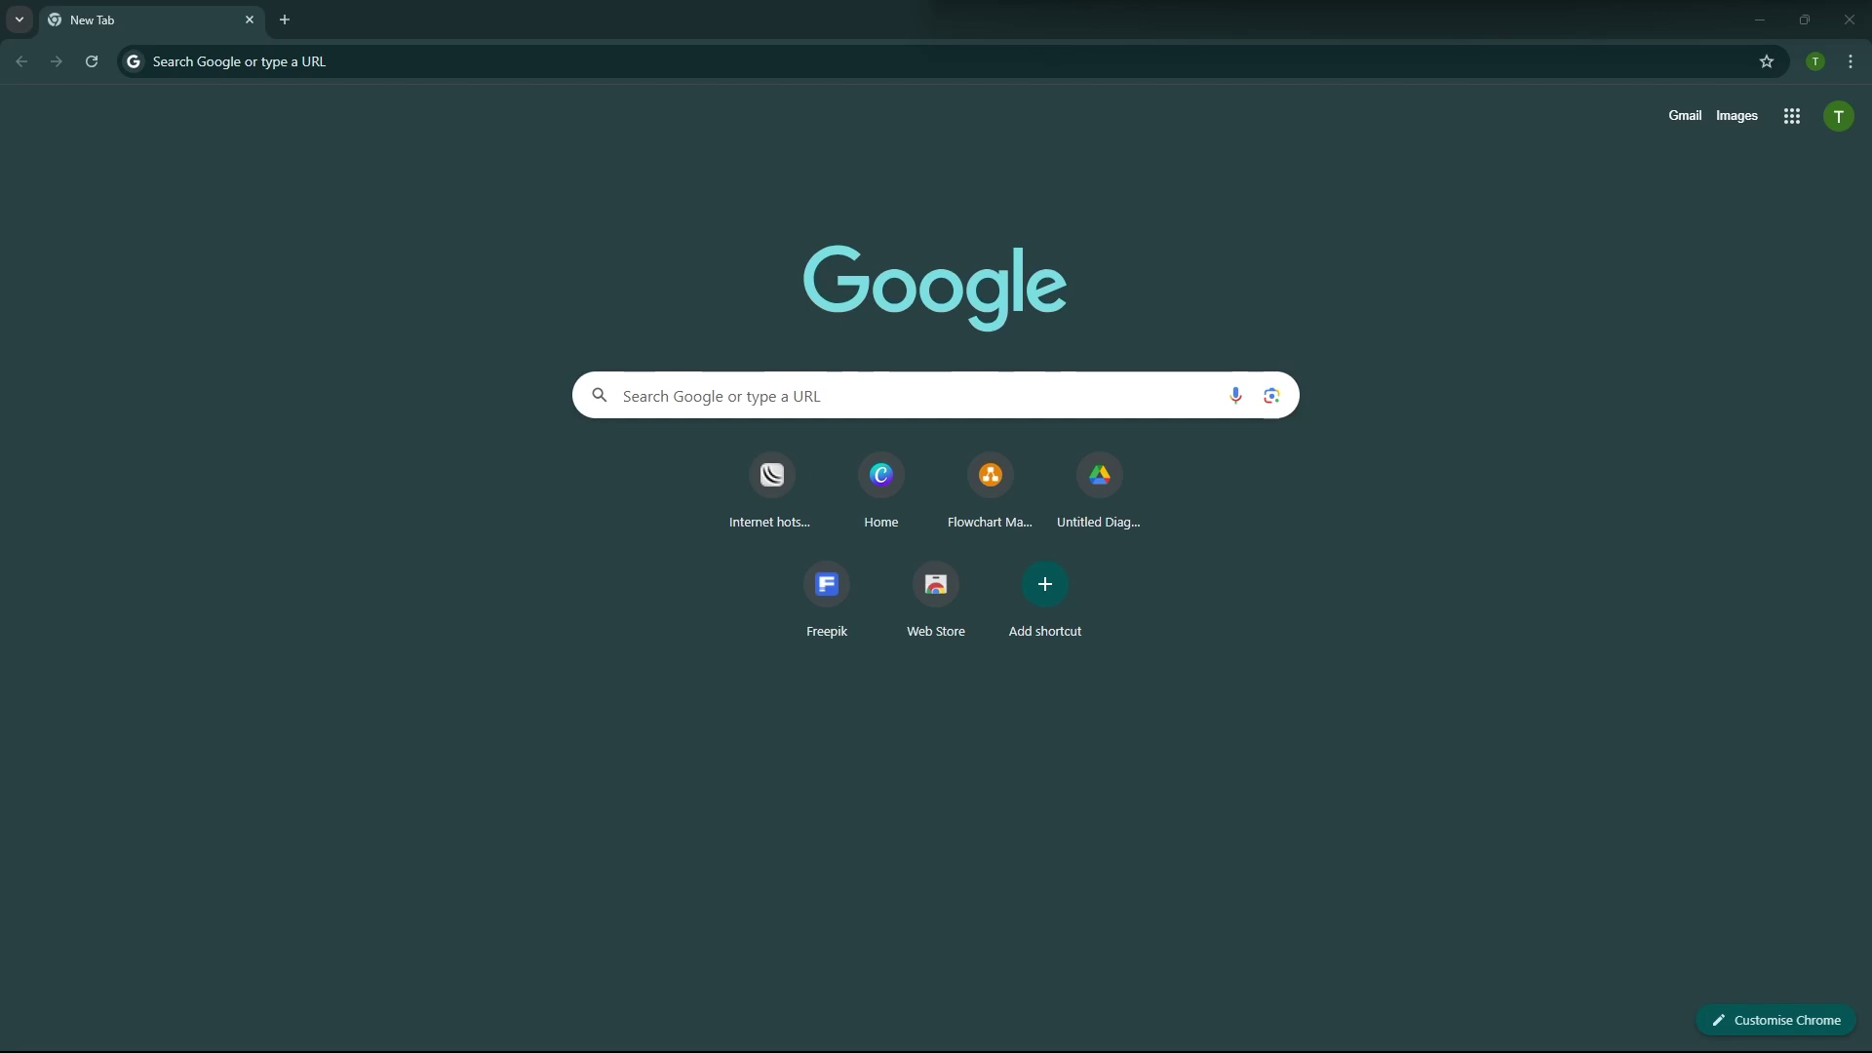
Load figma.com by entering 'figma.com' in Chrome's address bar.
{"action": "left_click", "coordinate": [352, 62]}
{"action": "type", "text": "figma.com"}
{"action": "key", "text": "Return"}
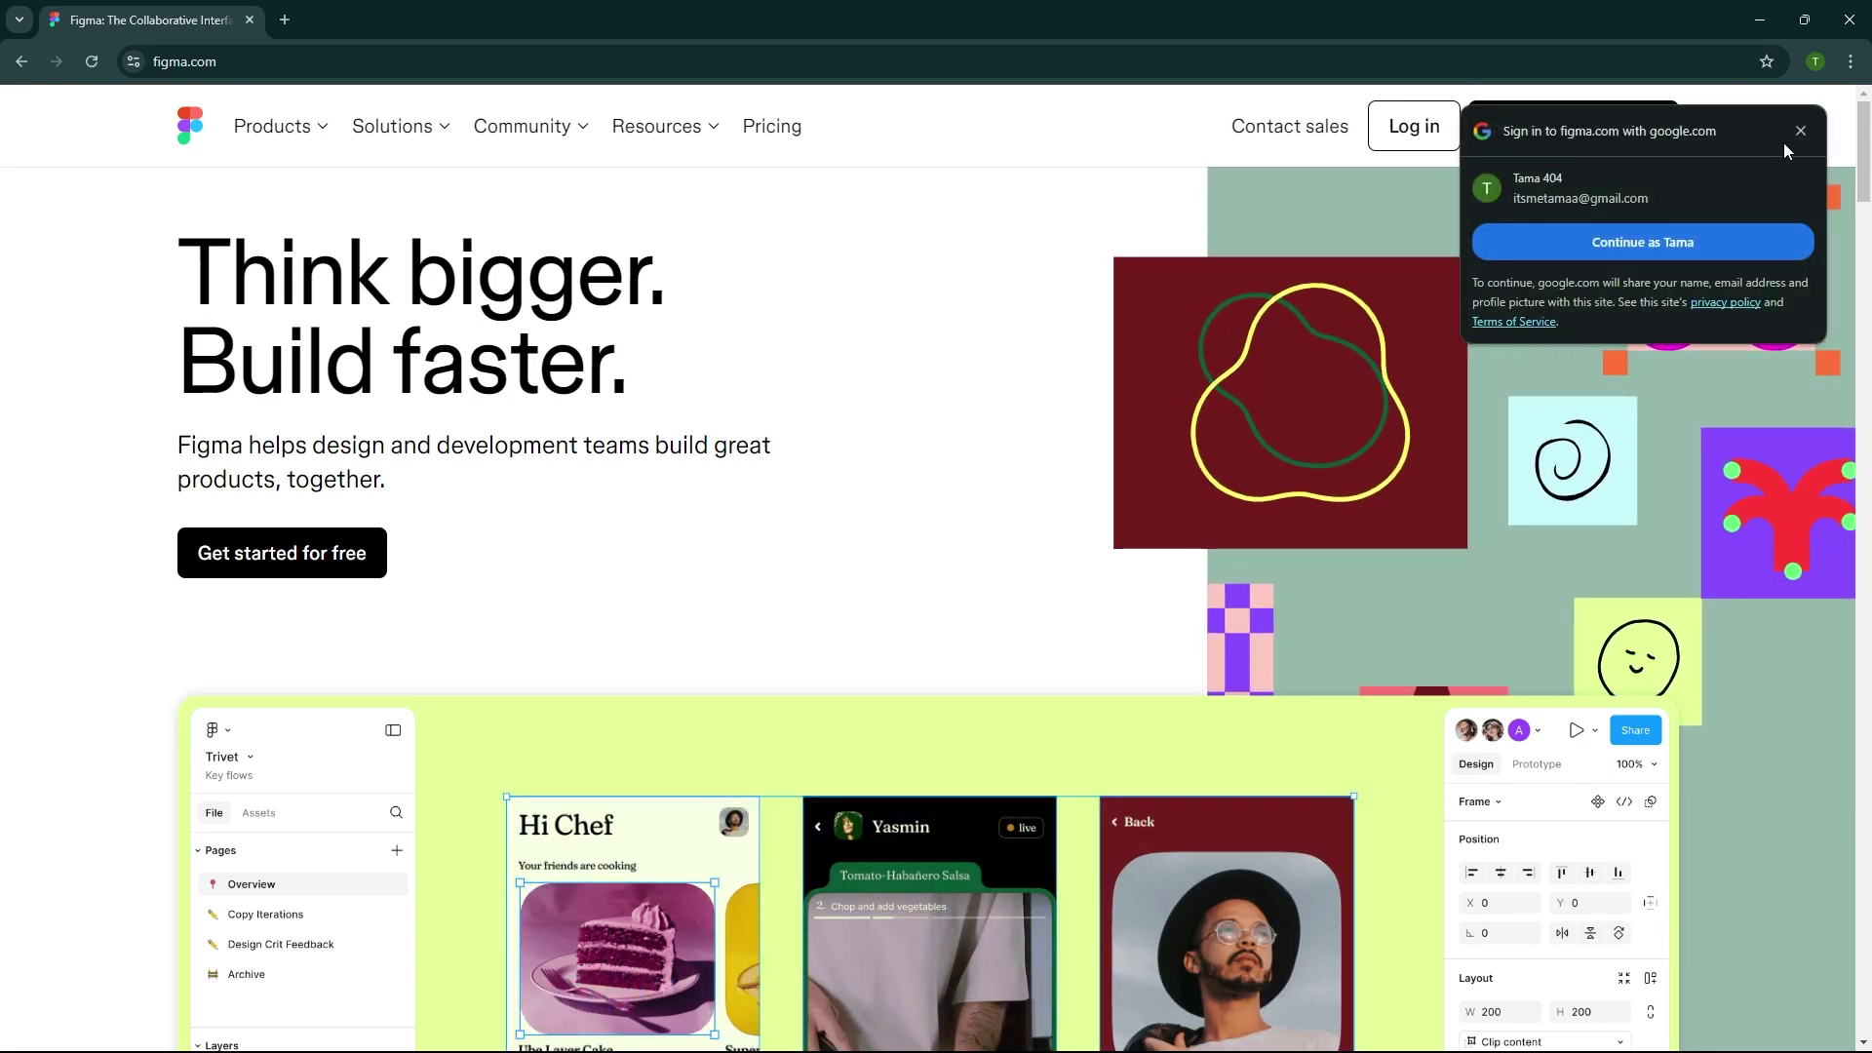
Dismiss the Google prompt, start 'Get started for free', and choose Continue with Google.
{"action": "left_click", "coordinate": [1800, 133]}
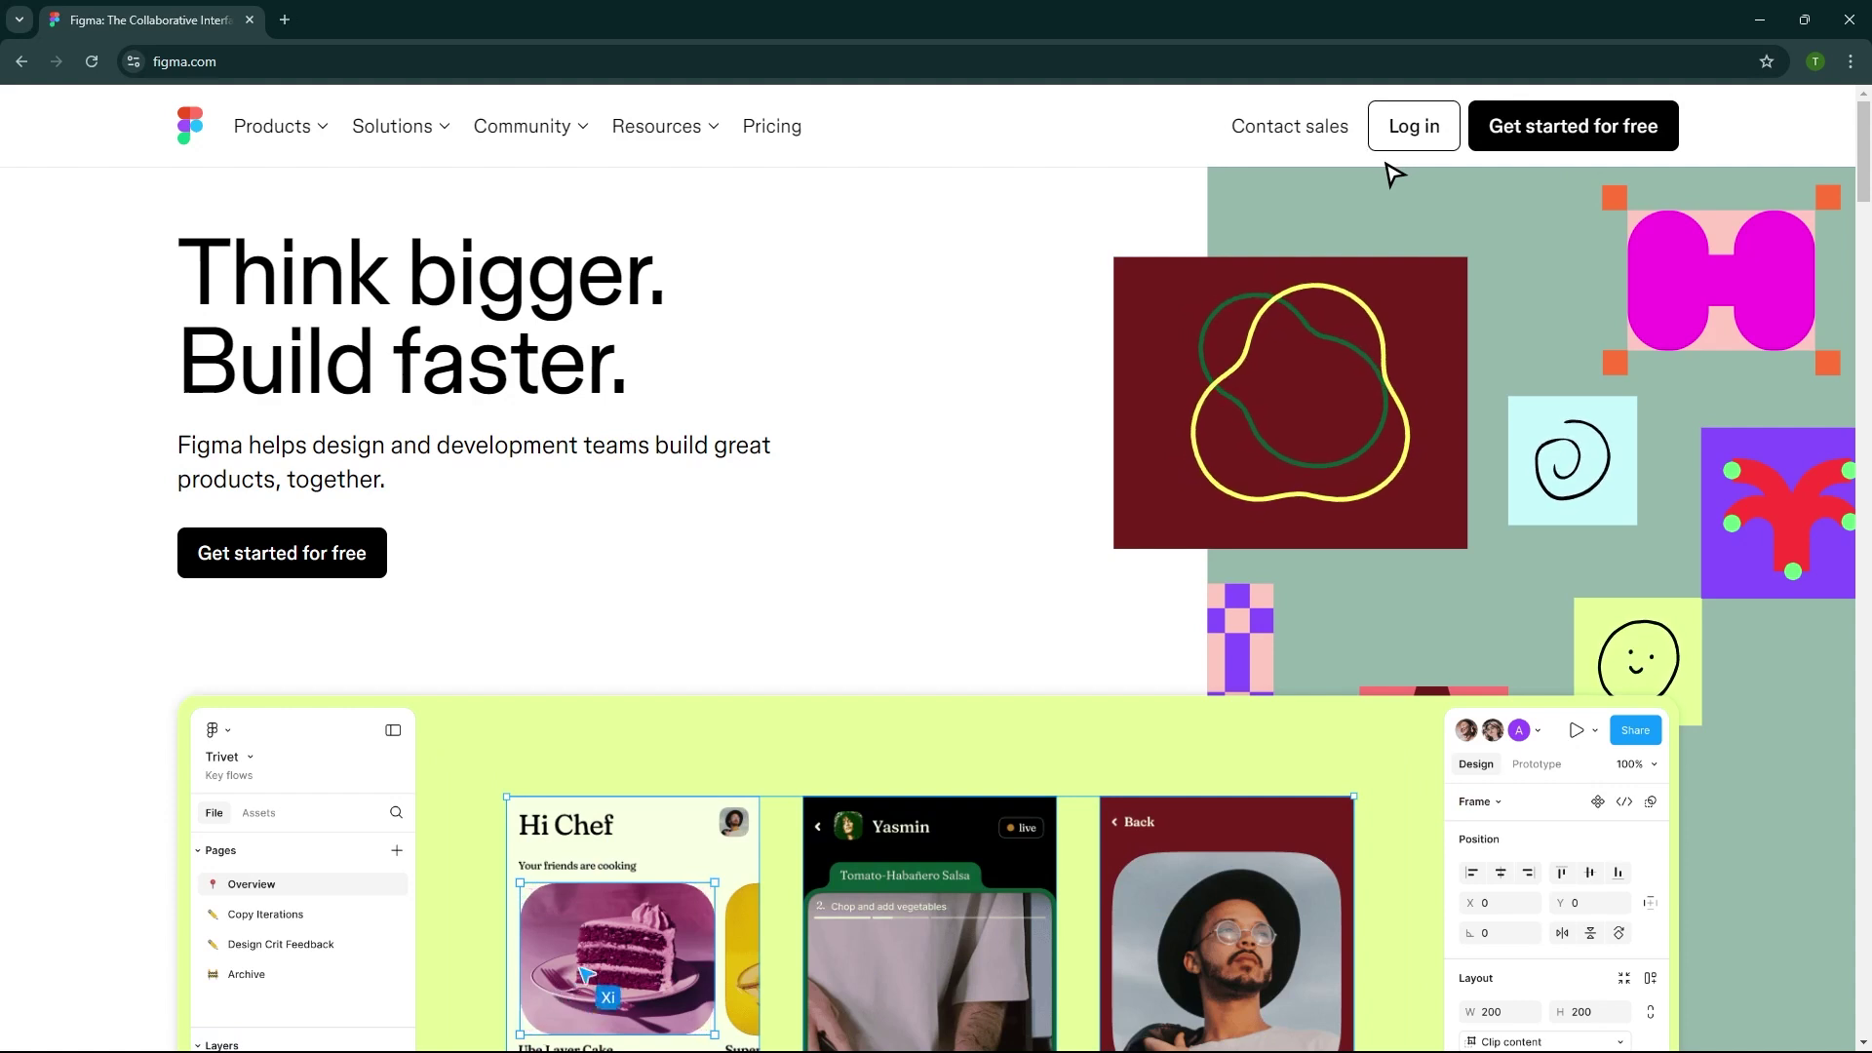
{"action": "left_click", "coordinate": [1526, 148]}
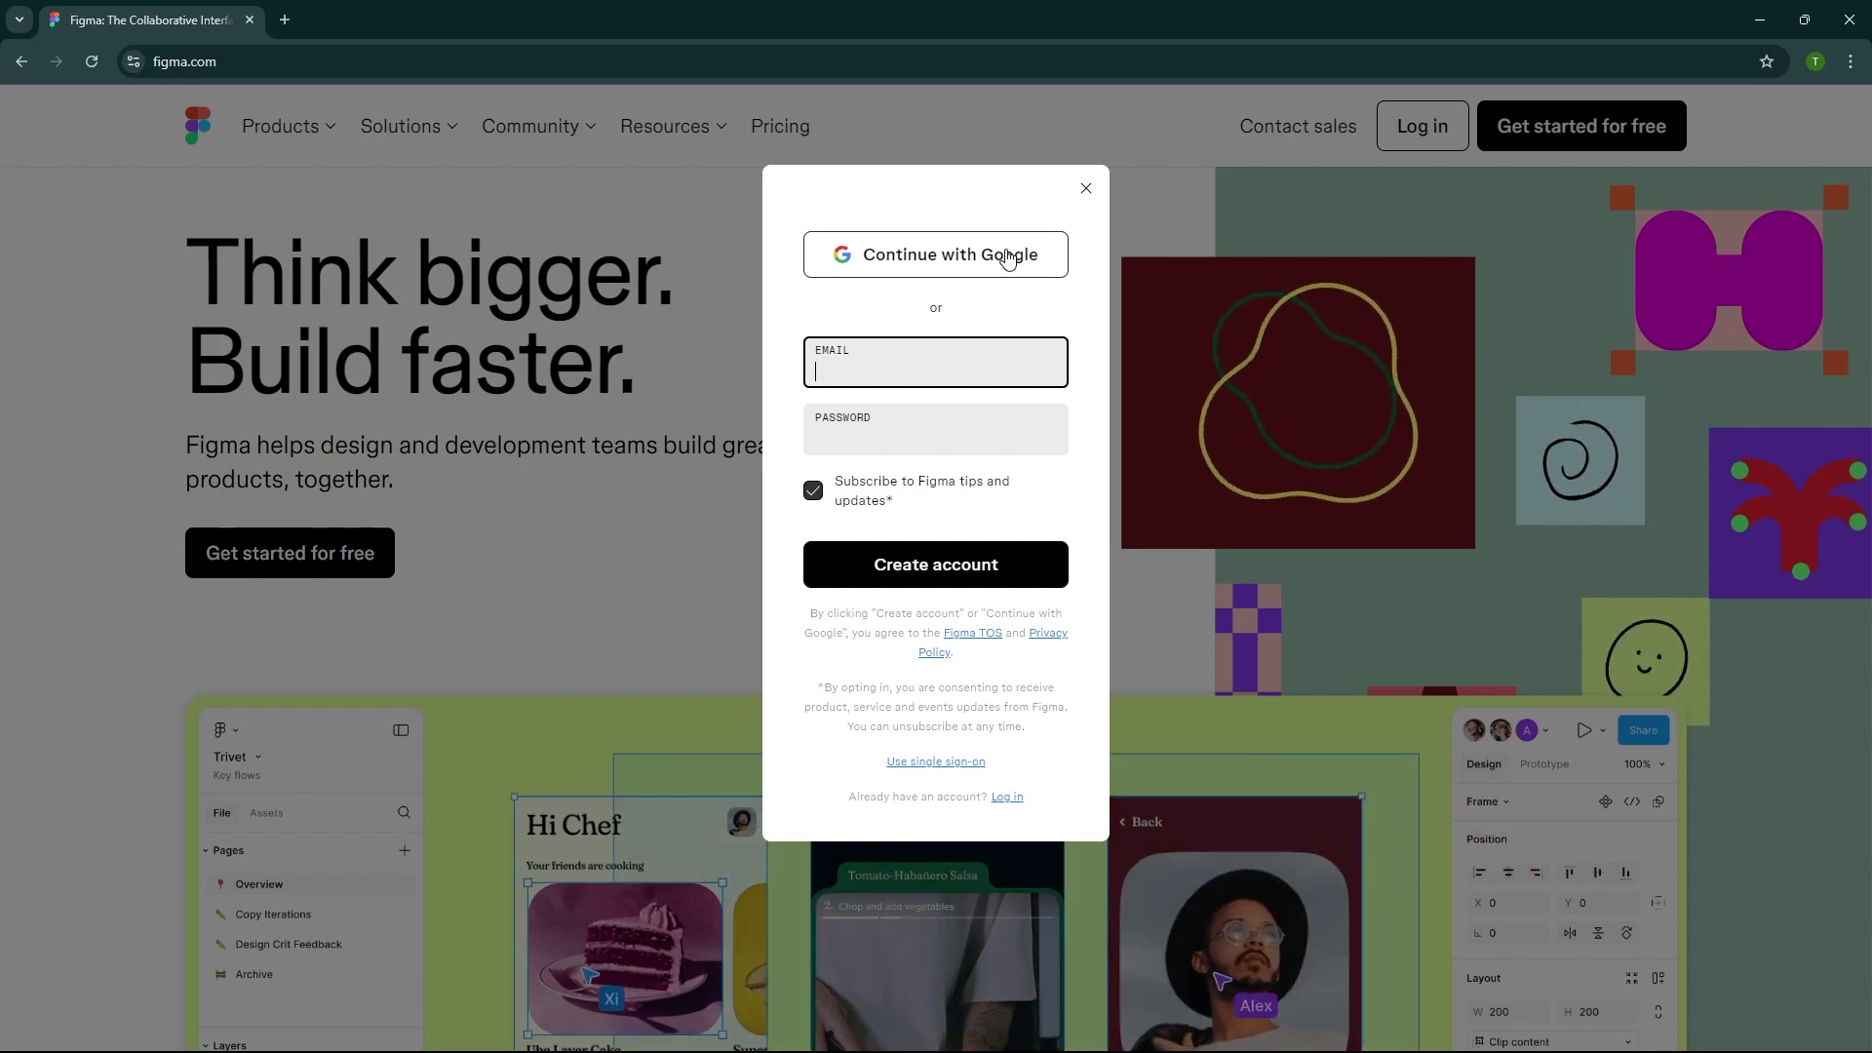
{"action": "left_click", "coordinate": [1007, 256]}
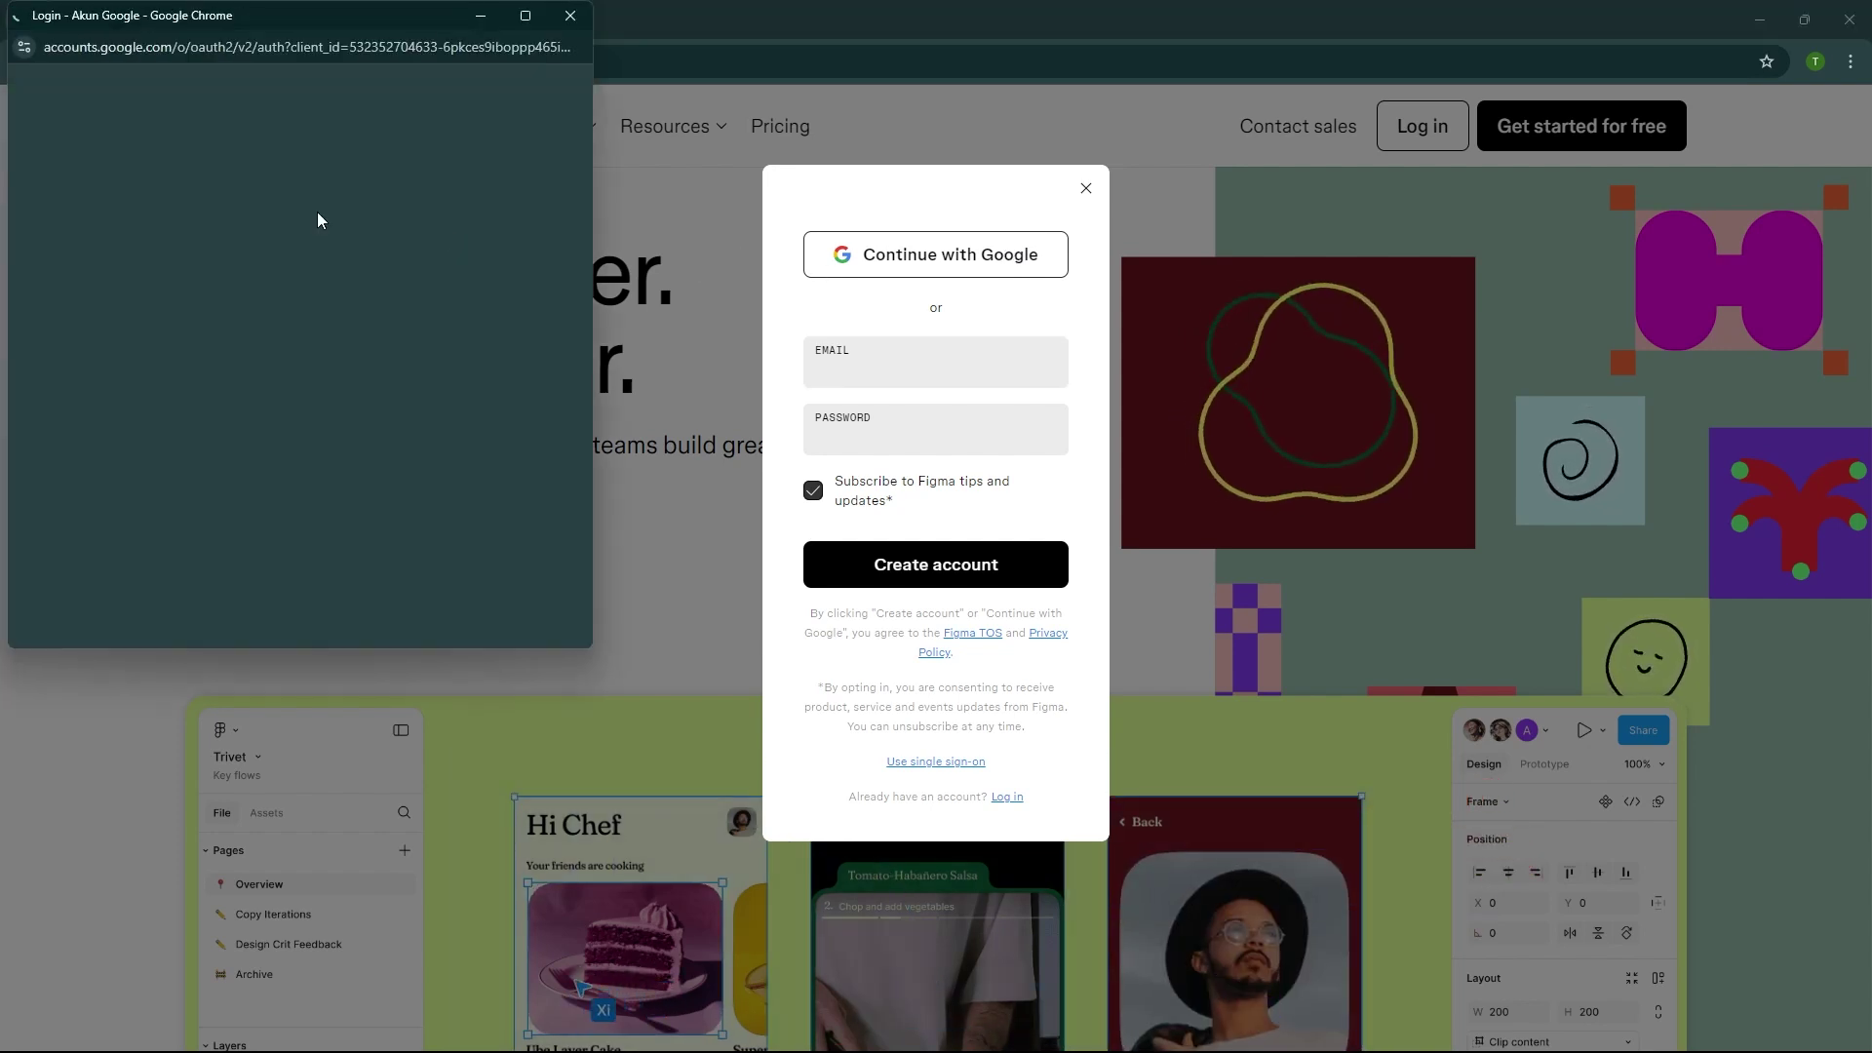
Pick the Google account and confirm sharing details with Figma (Lanjutkan).
{"action": "left_click", "coordinate": [370, 200]}
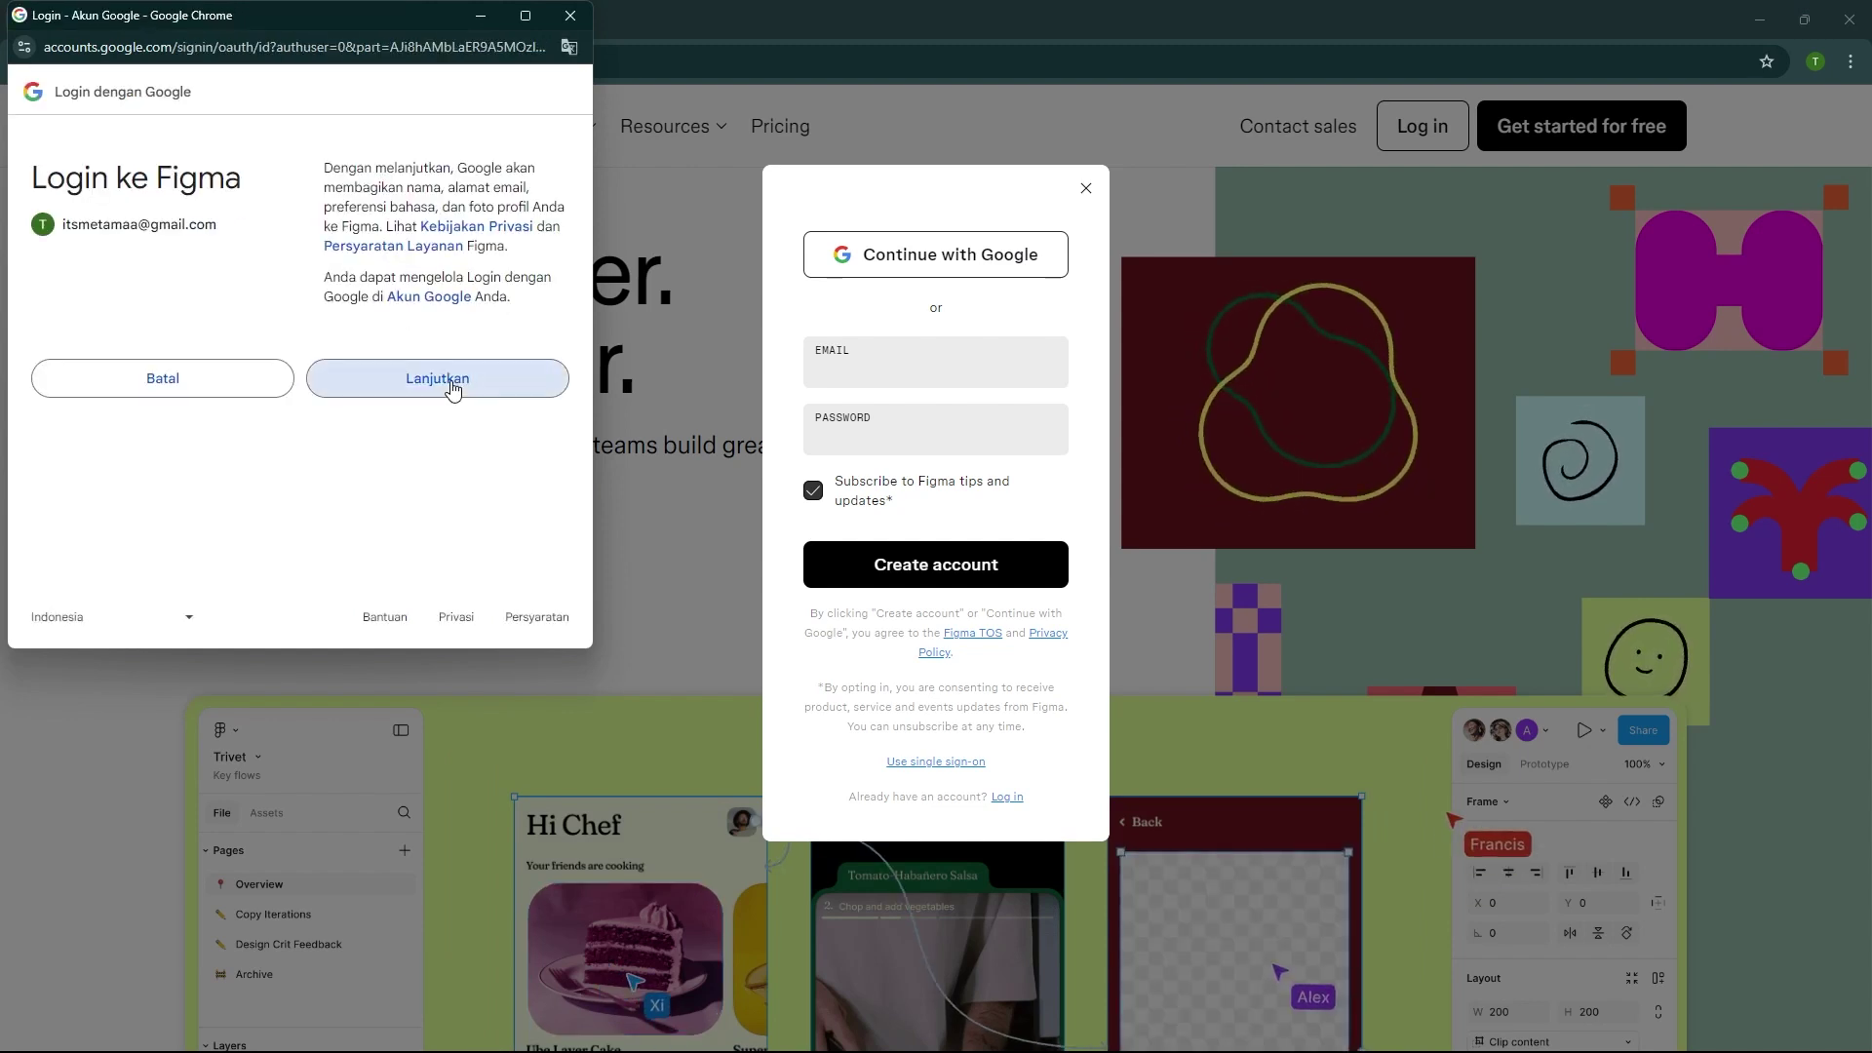
{"action": "left_click", "coordinate": [452, 389]}
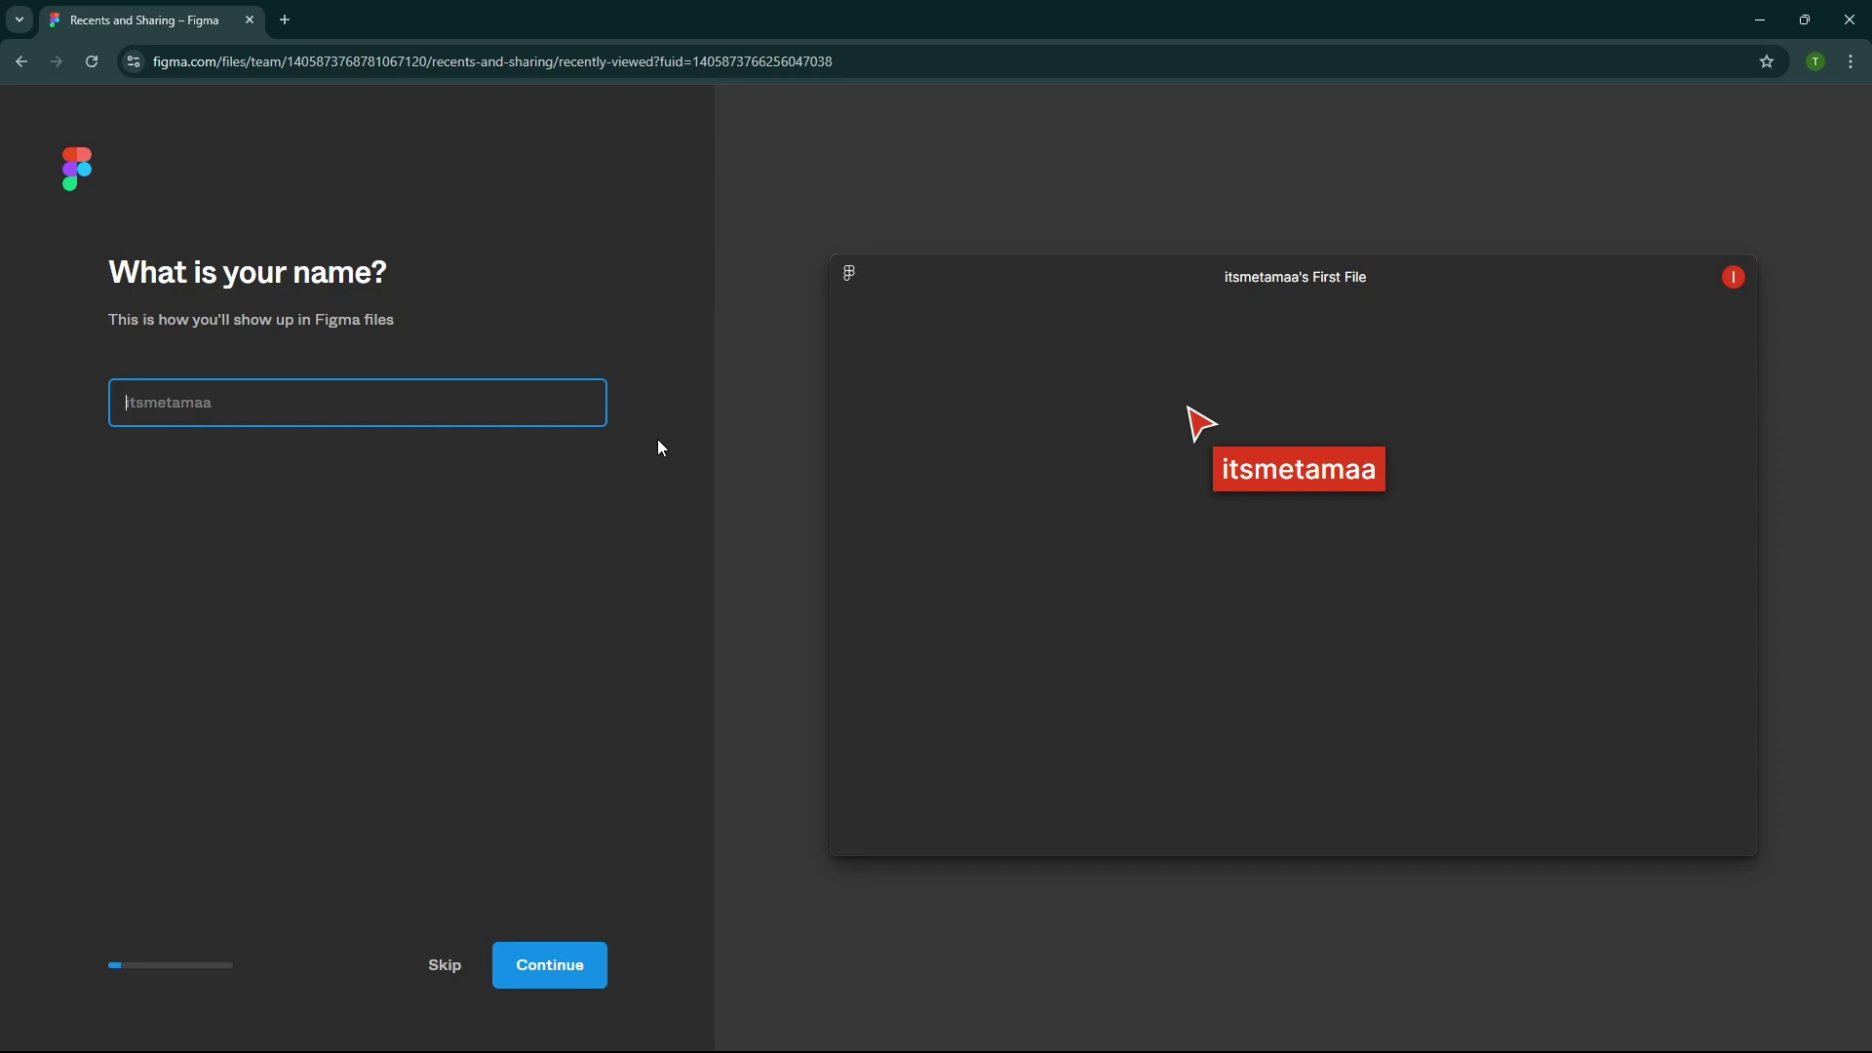
Enter a display name, choose the free Starter plan and 'Design with Figma', then finish onboarding.
{"action": "type", "text": "T"}
{"action": "key", "text": "Return"}
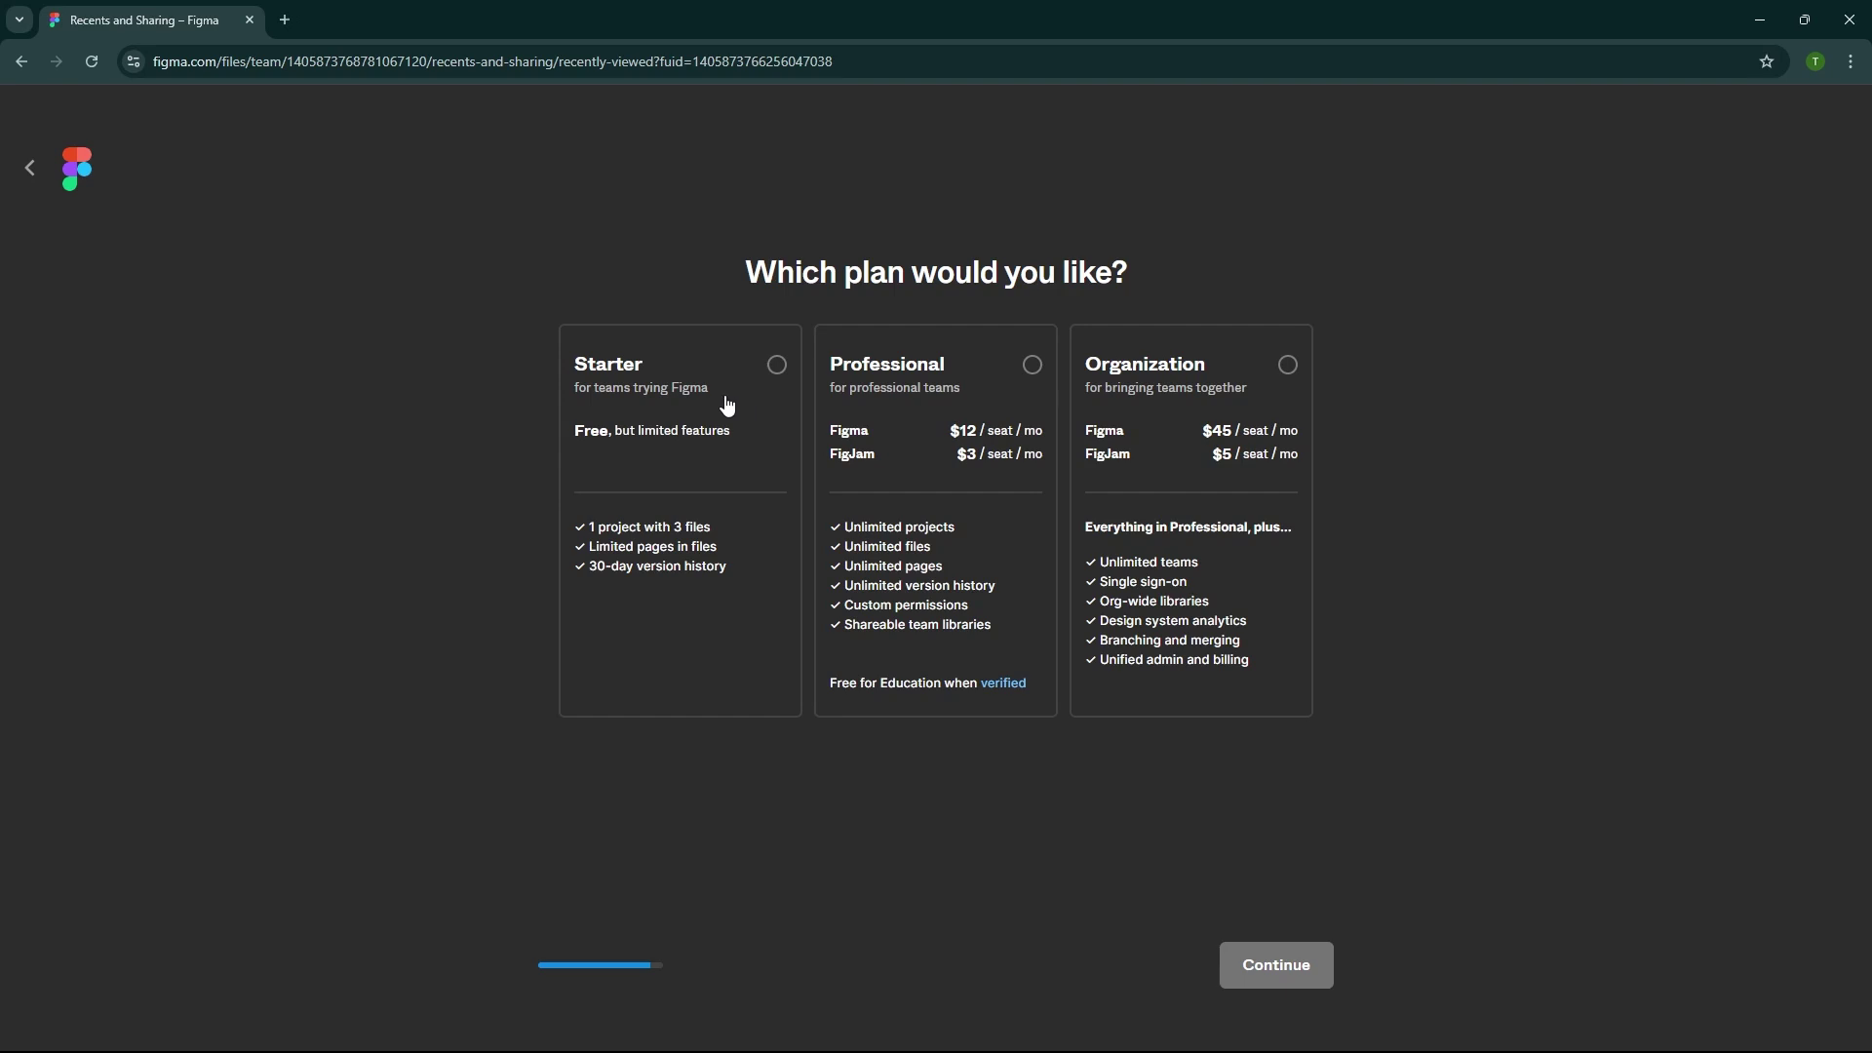
{"action": "left_click", "coordinate": [726, 405]}
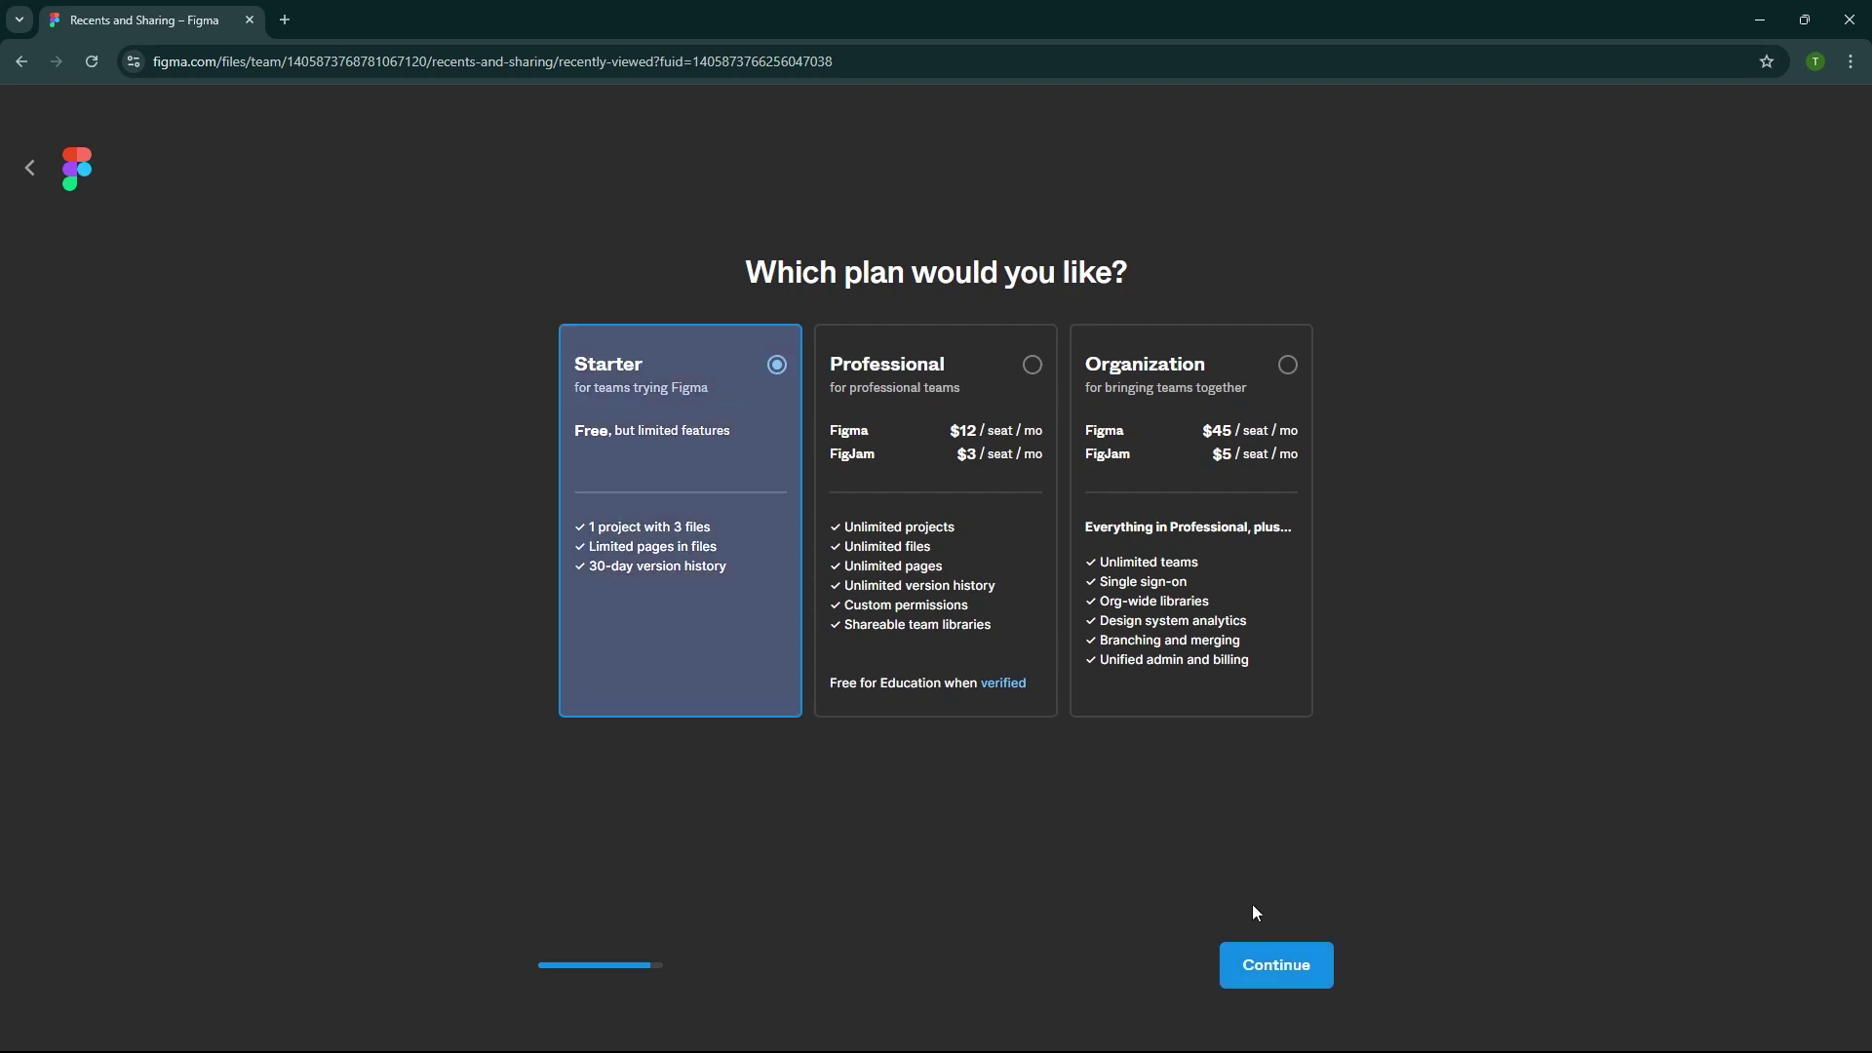
{"action": "left_click", "coordinate": [1279, 960]}
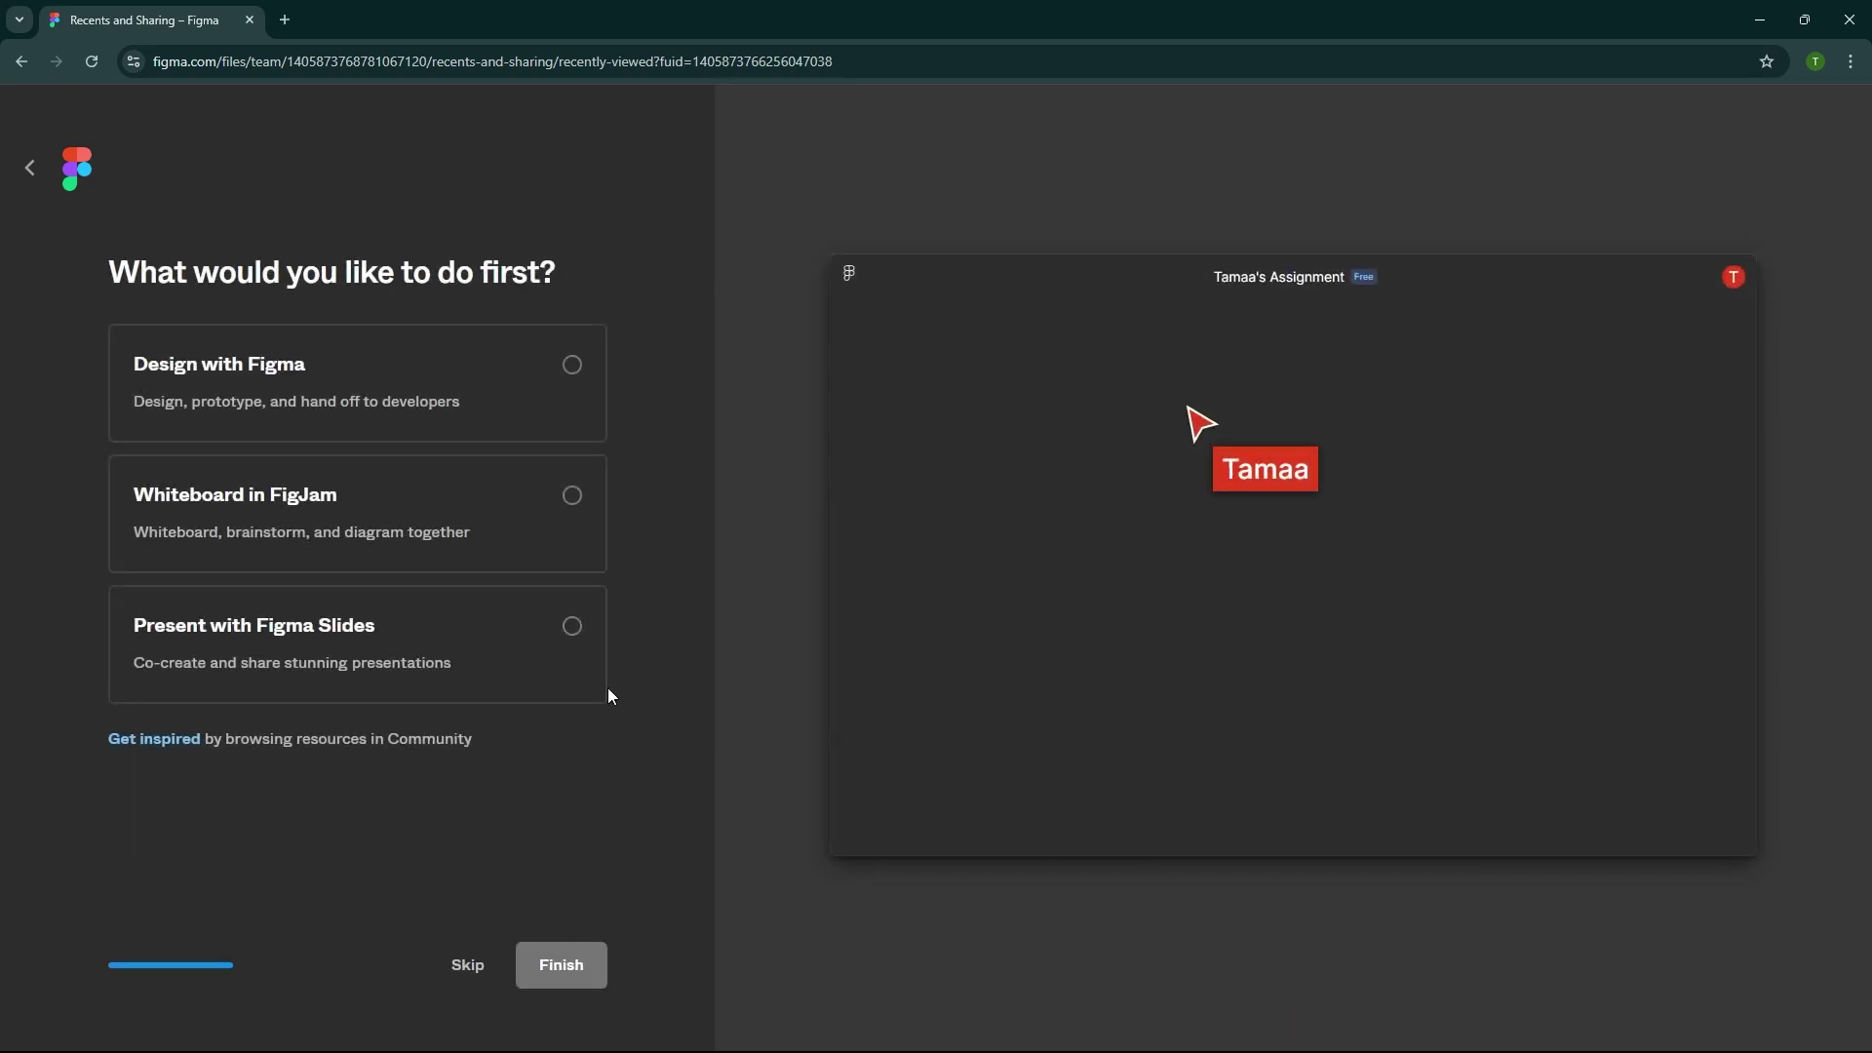
{"action": "left_click", "coordinate": [504, 366]}
{"action": "left_click", "coordinate": [561, 965]}
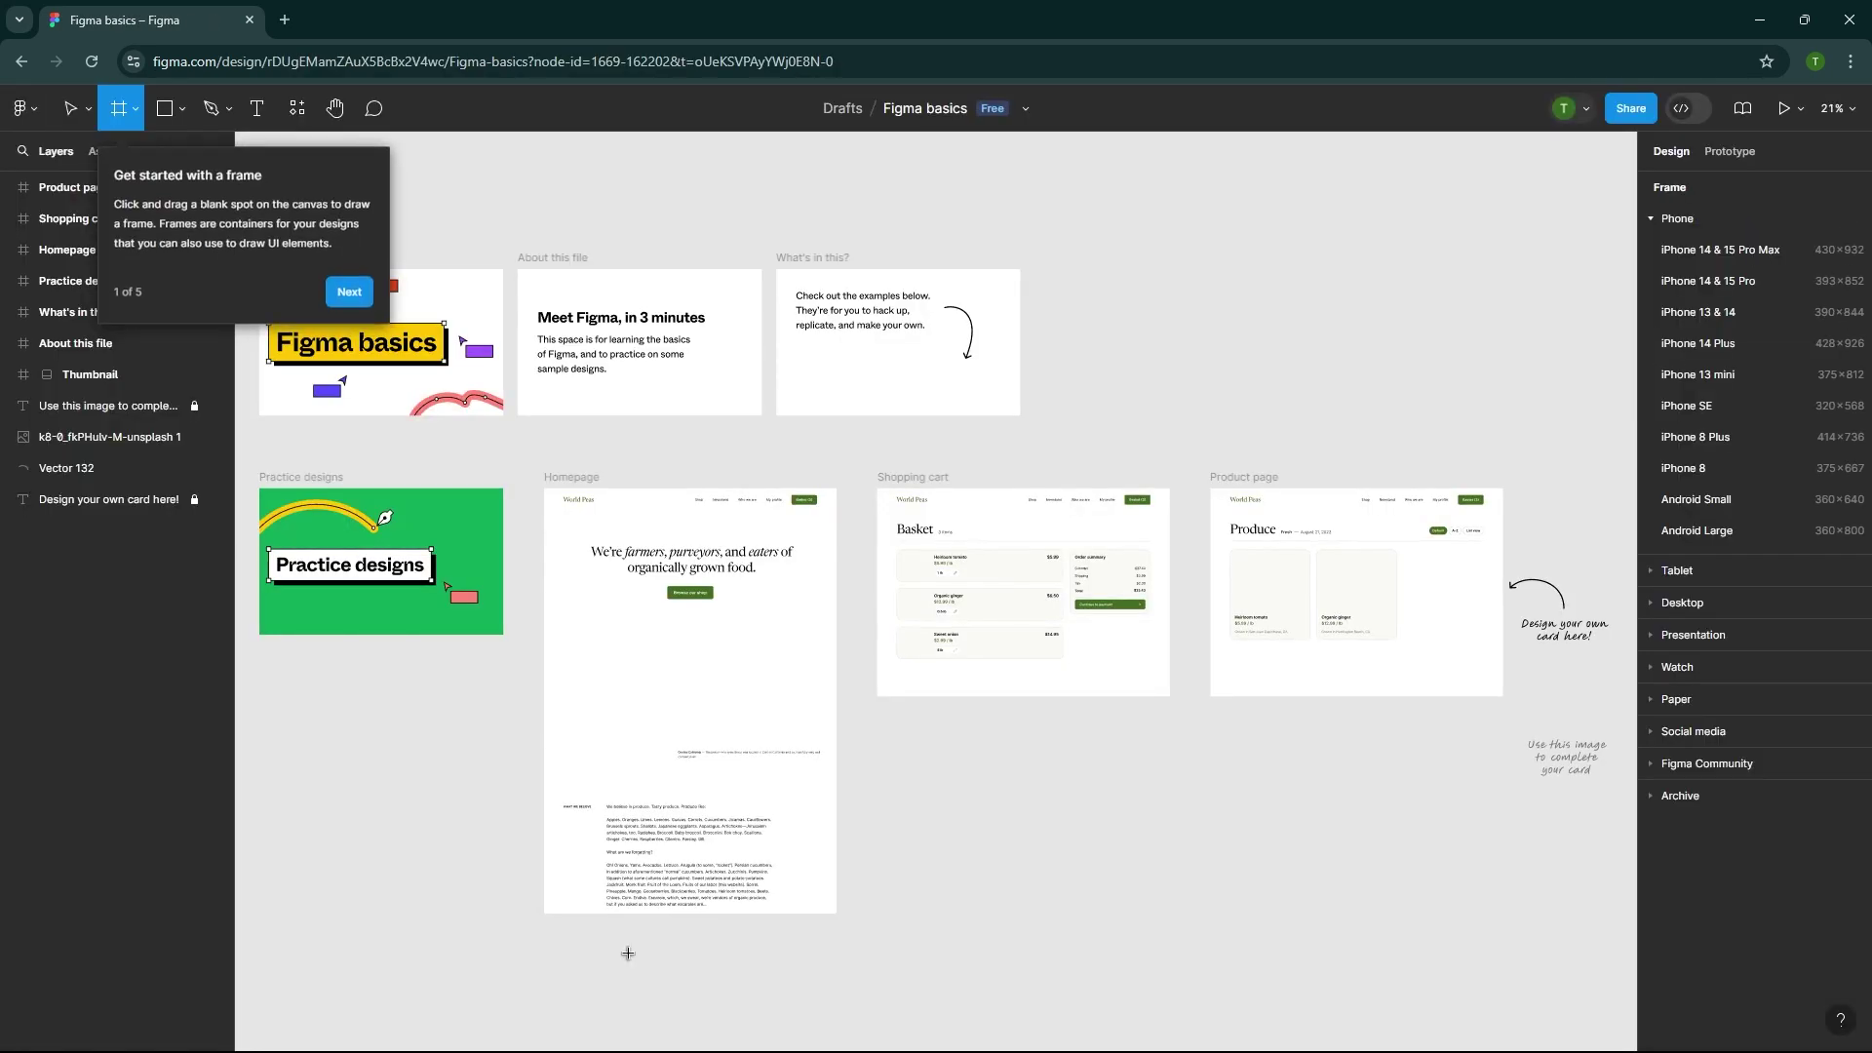
Advance the welcome tour, then dismiss the text-layers tip and the UI kits popup.
{"action": "left_click", "coordinate": [339, 290]}
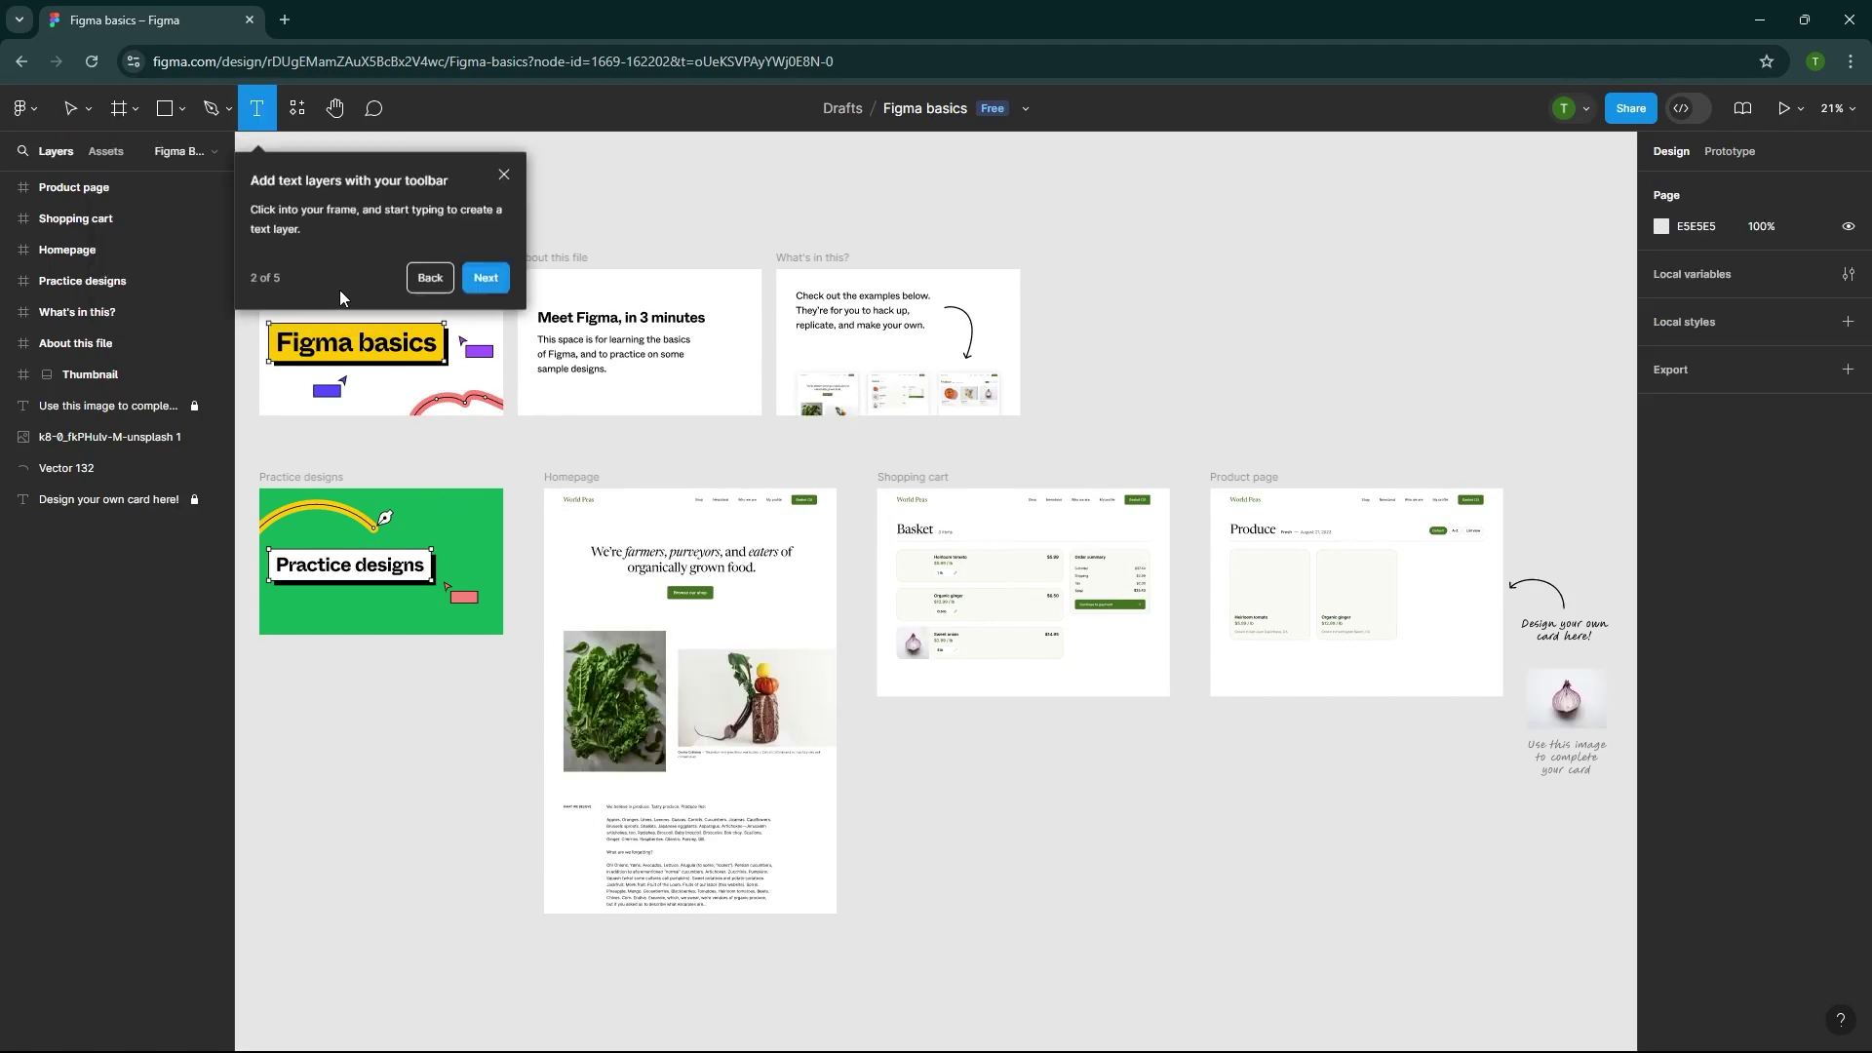
{"action": "left_click", "coordinate": [500, 166]}
{"action": "left_click", "coordinate": [514, 169]}
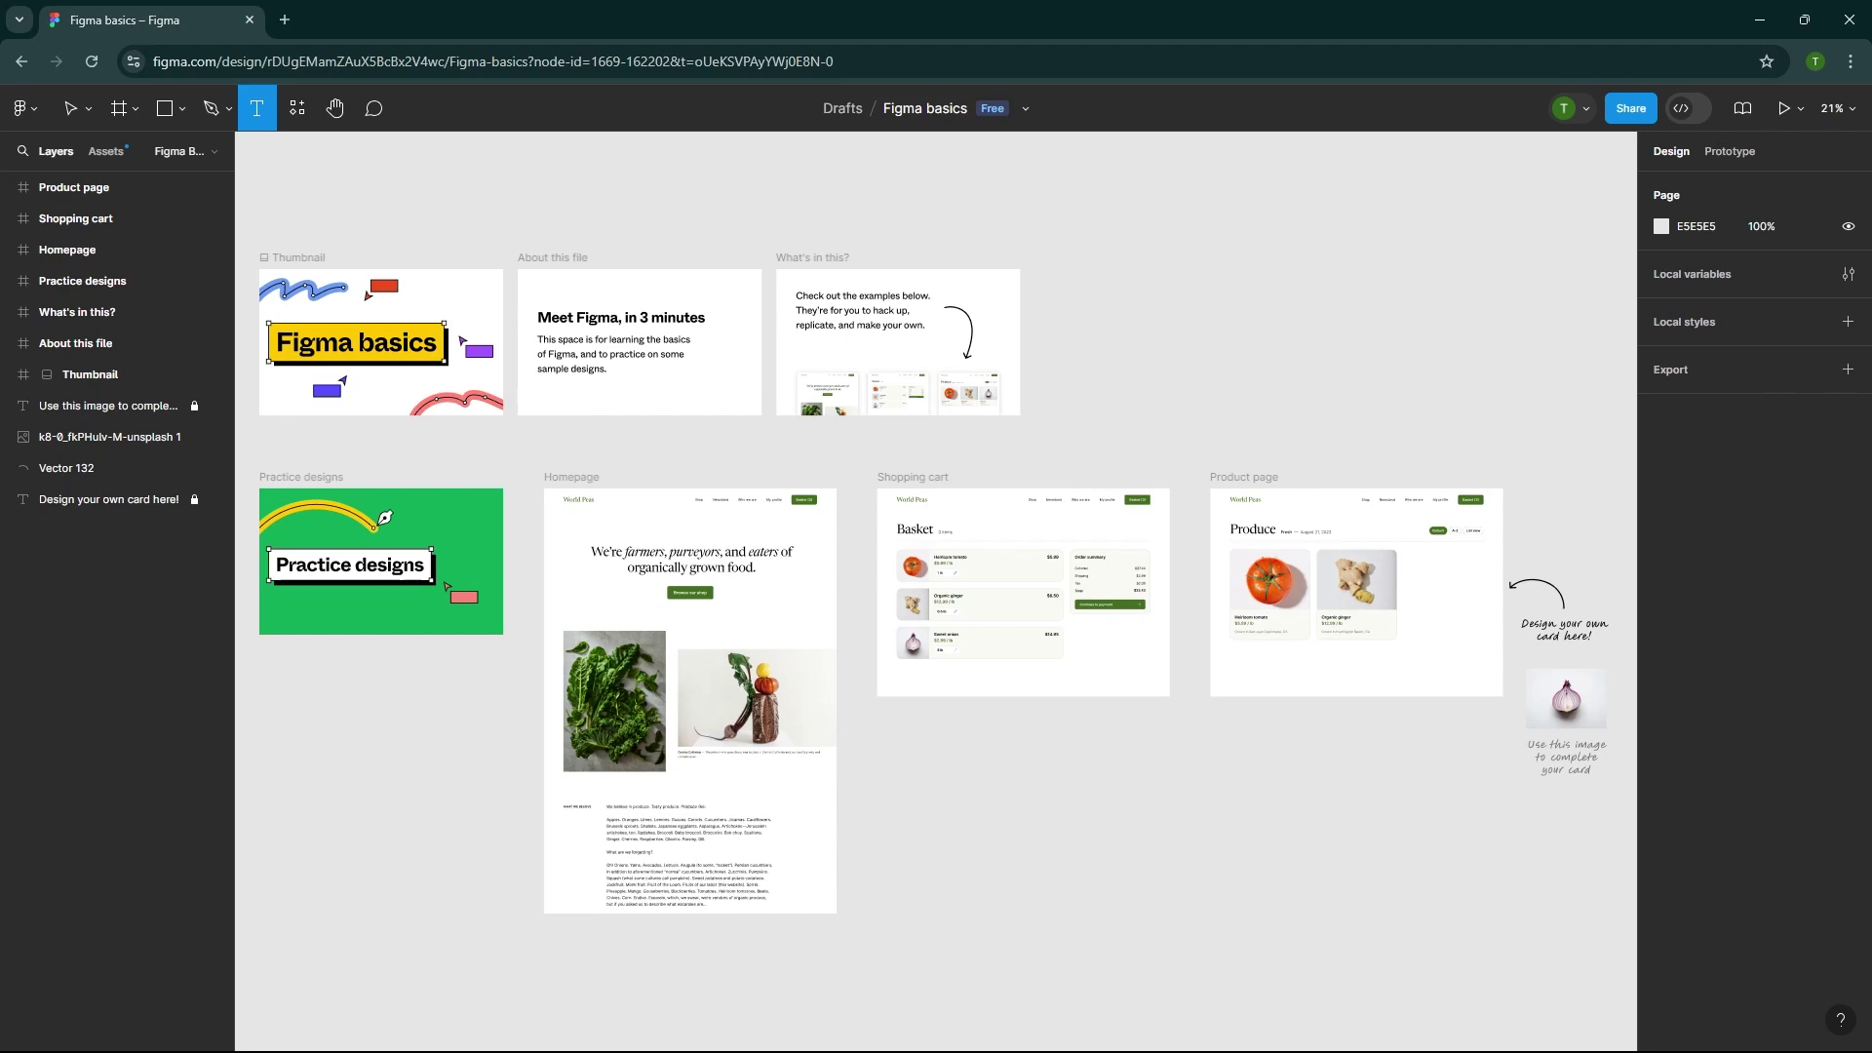
{"action": "left_click", "coordinate": [29, 110]}
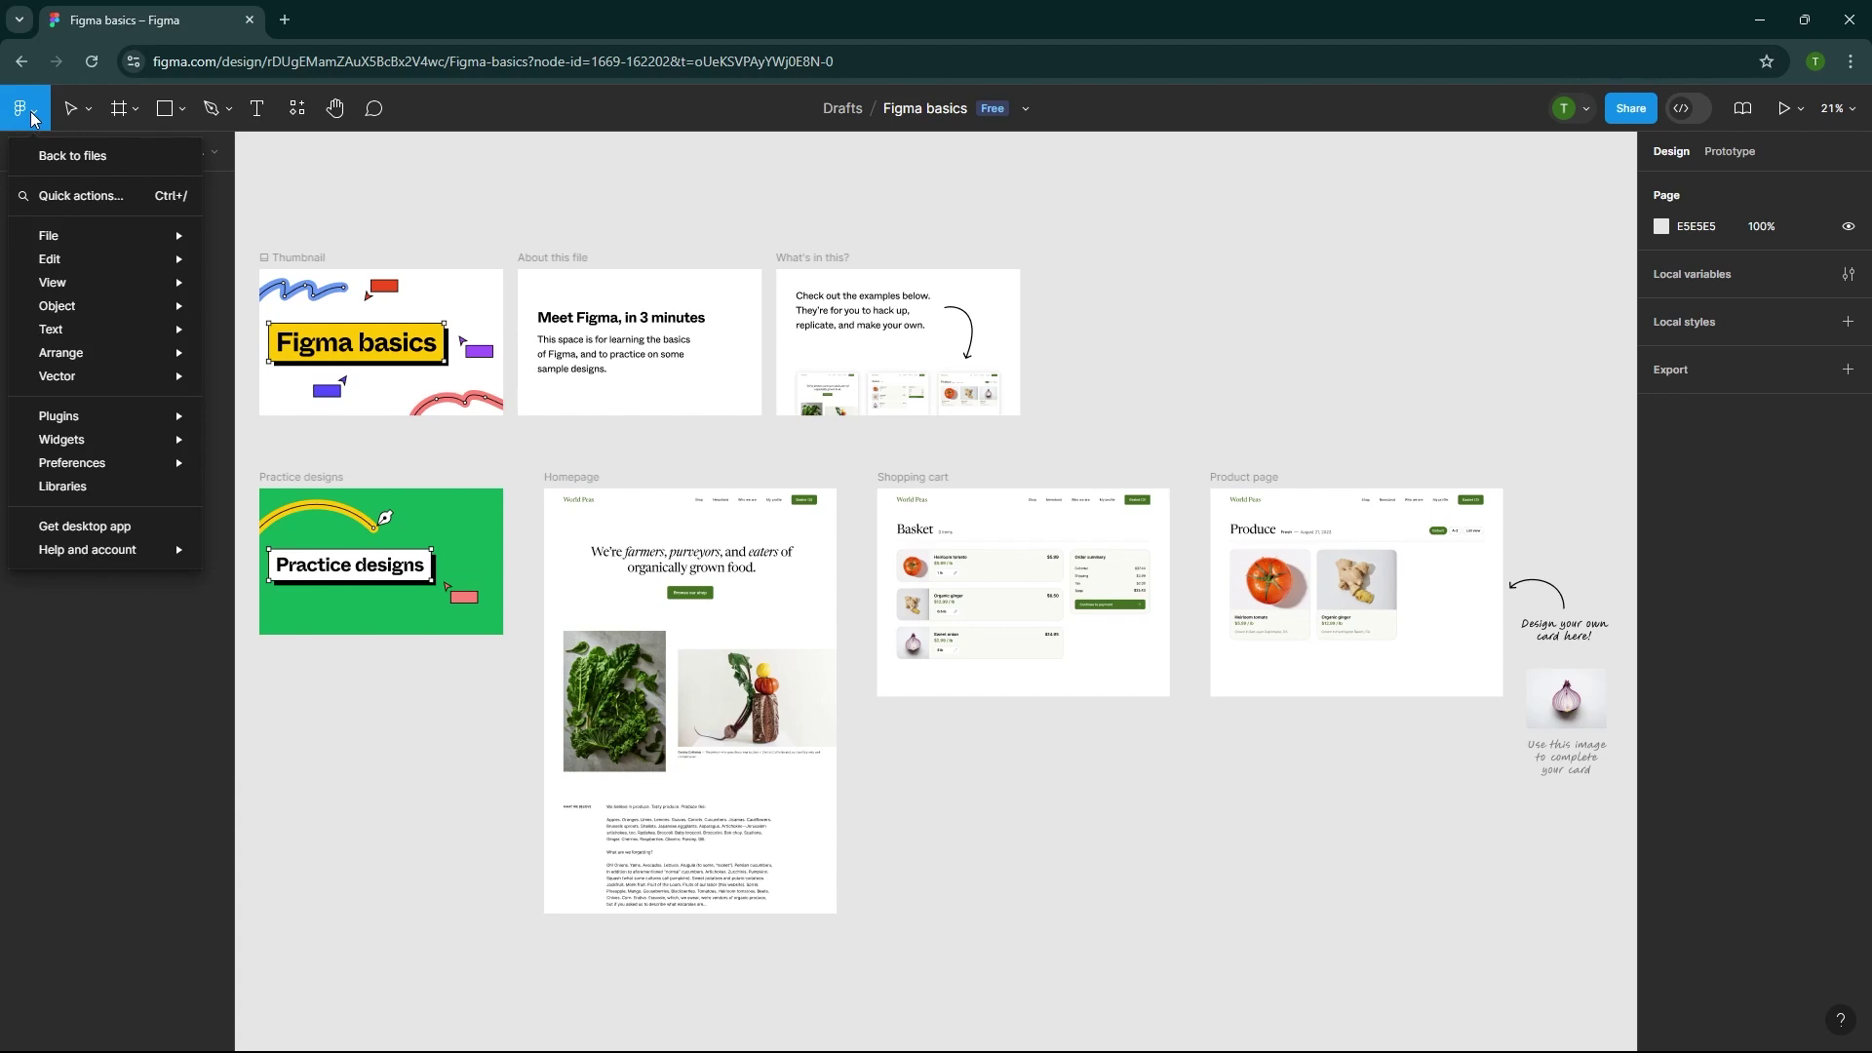
{"action": "mouse_move", "coordinate": [67, 377]}
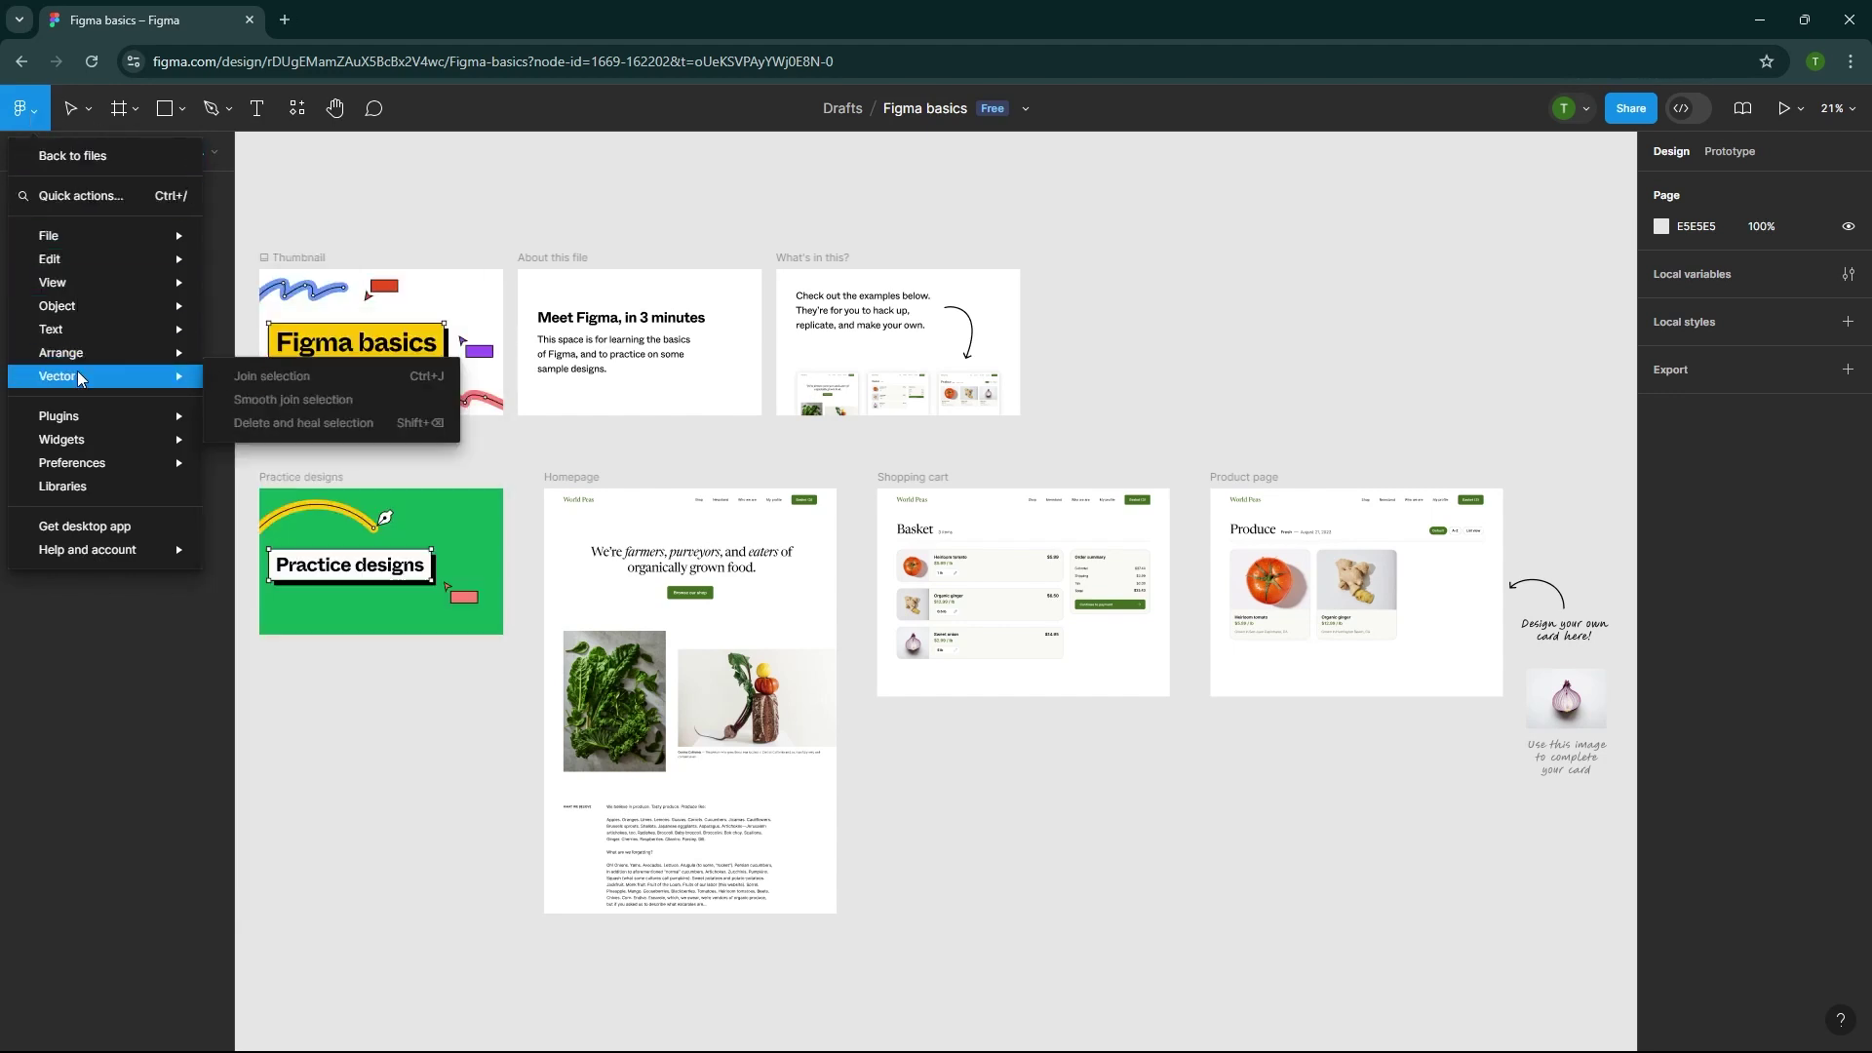
{"action": "left_click", "coordinate": [388, 146]}
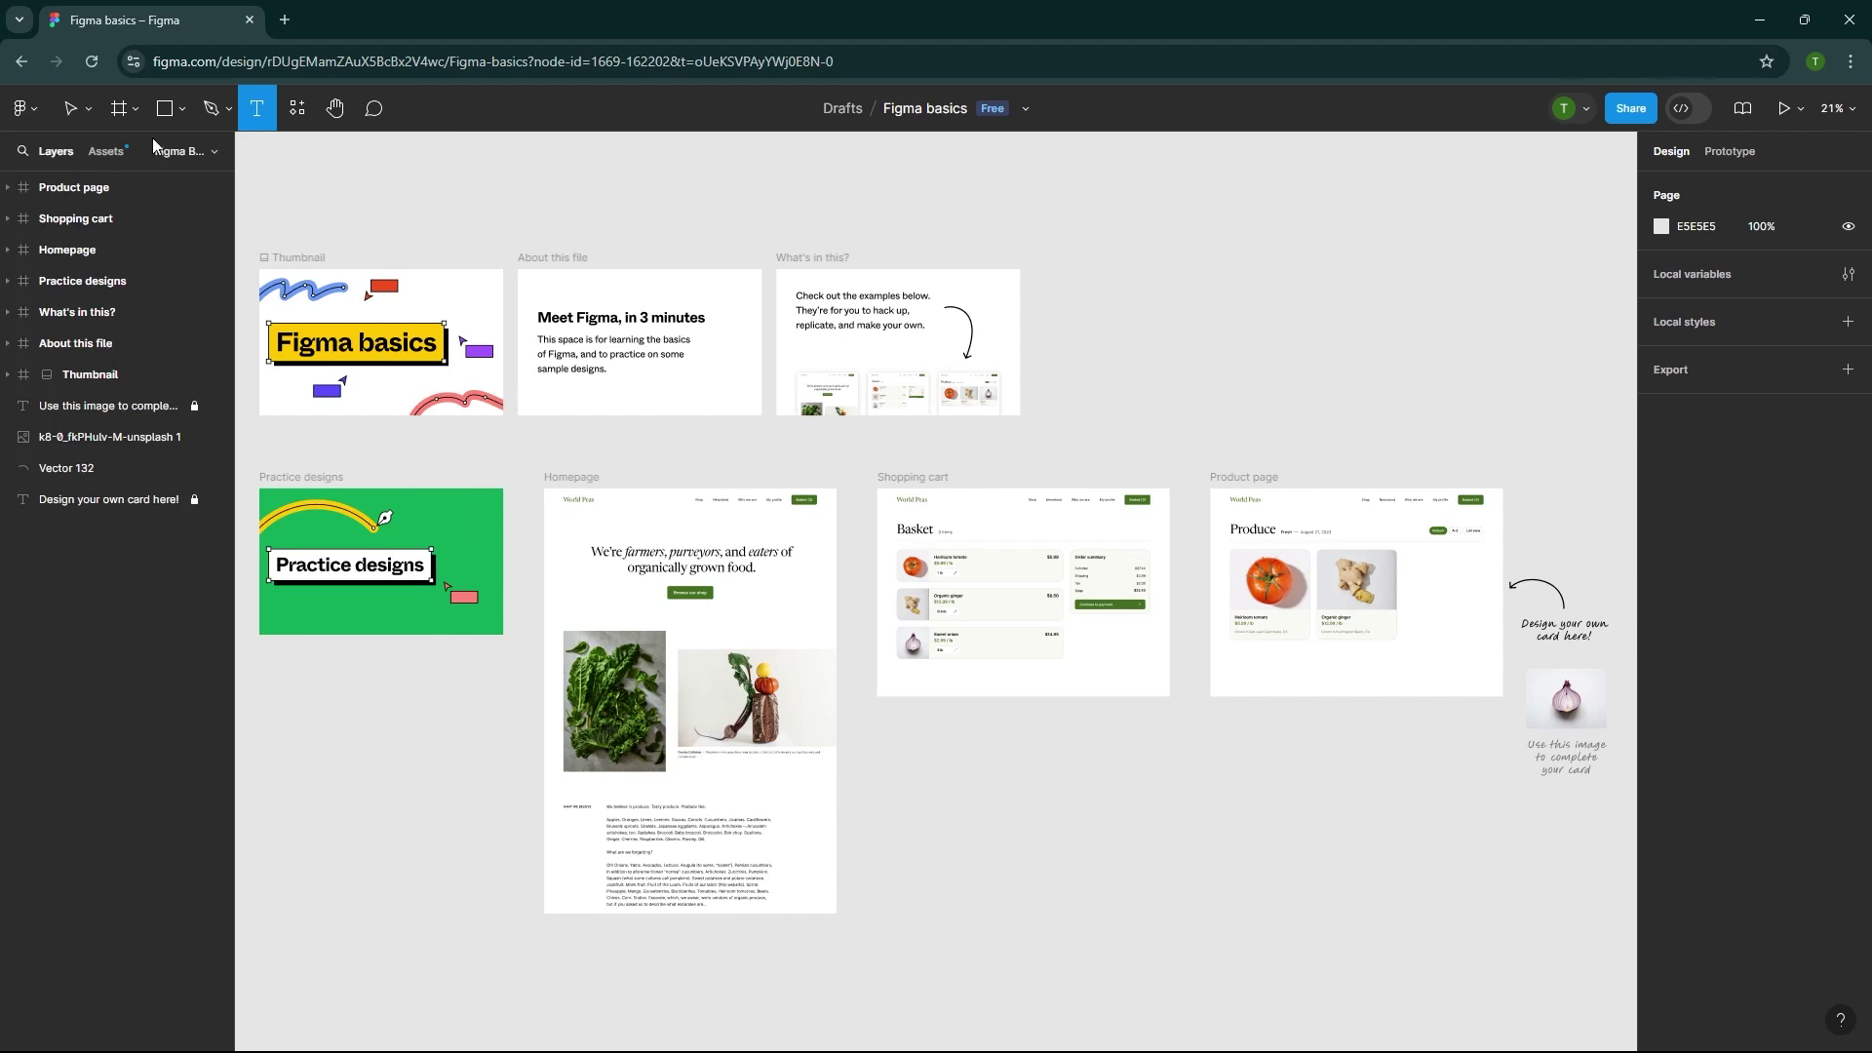
{"action": "left_click", "coordinate": [26, 108]}
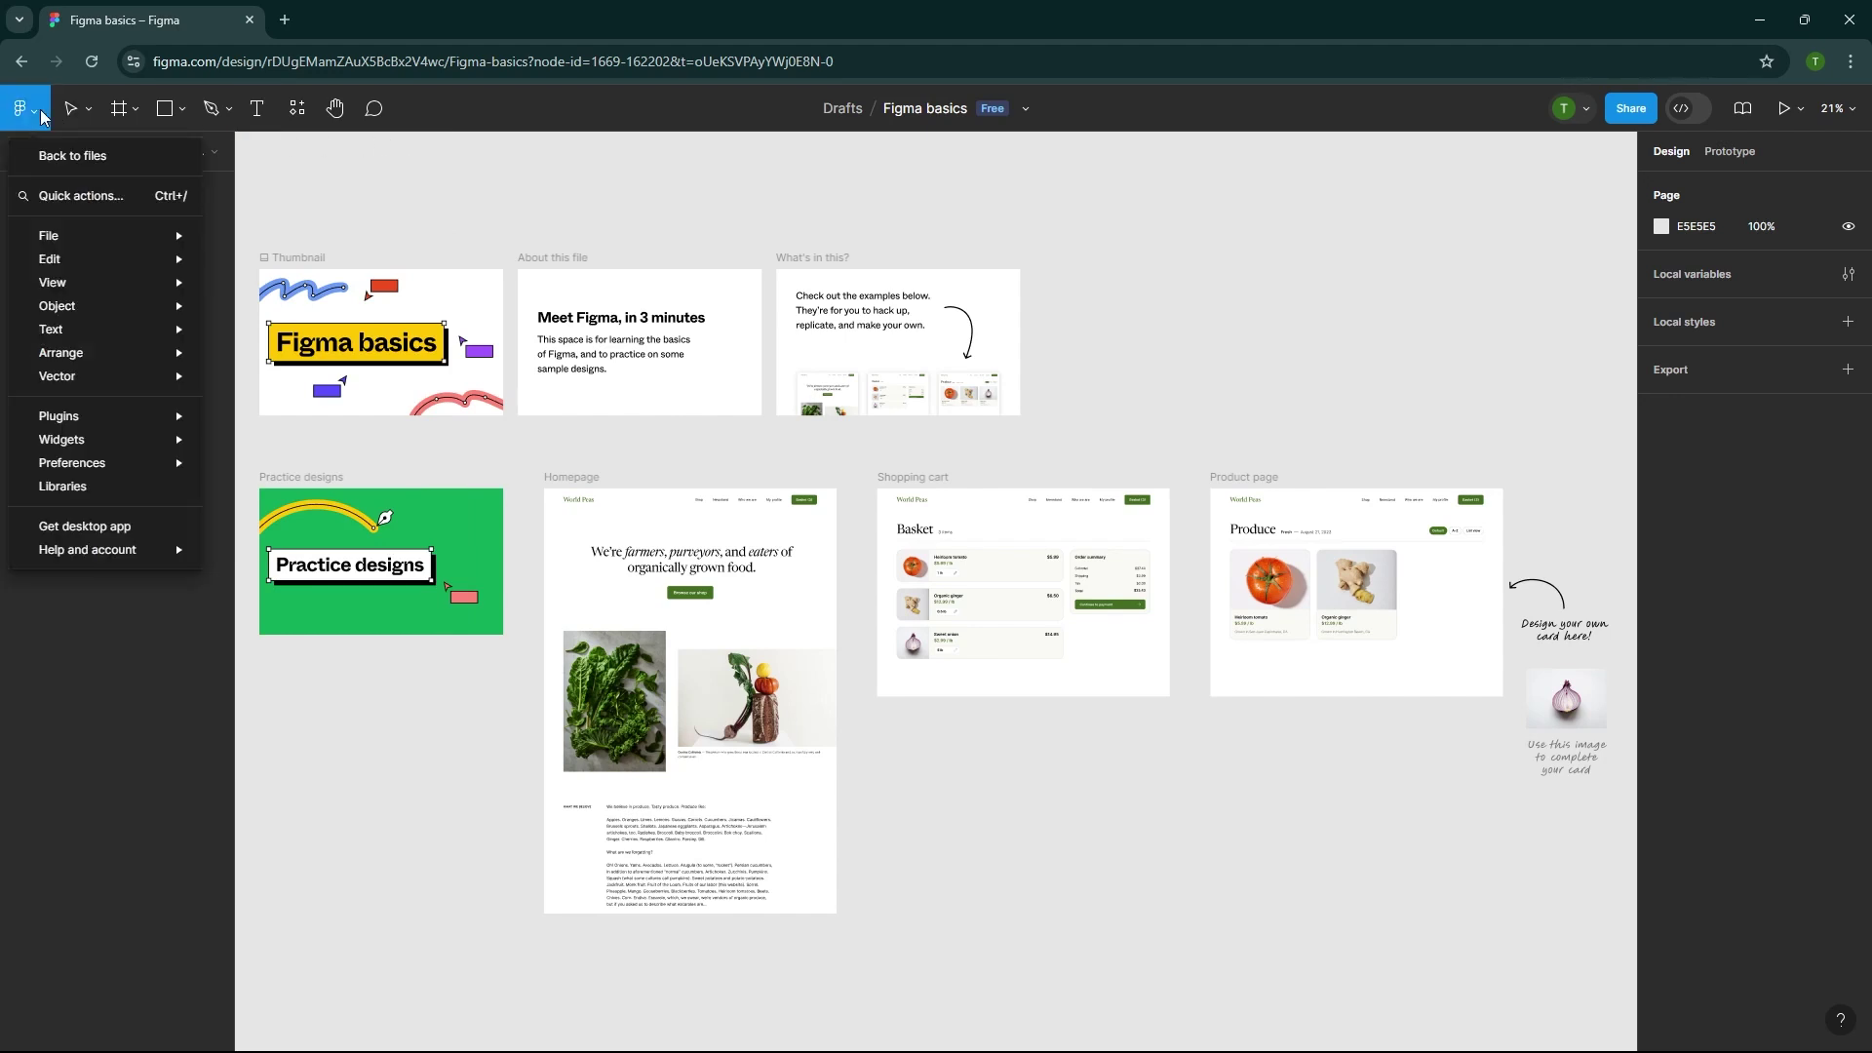
{"action": "left_click", "coordinate": [425, 218]}
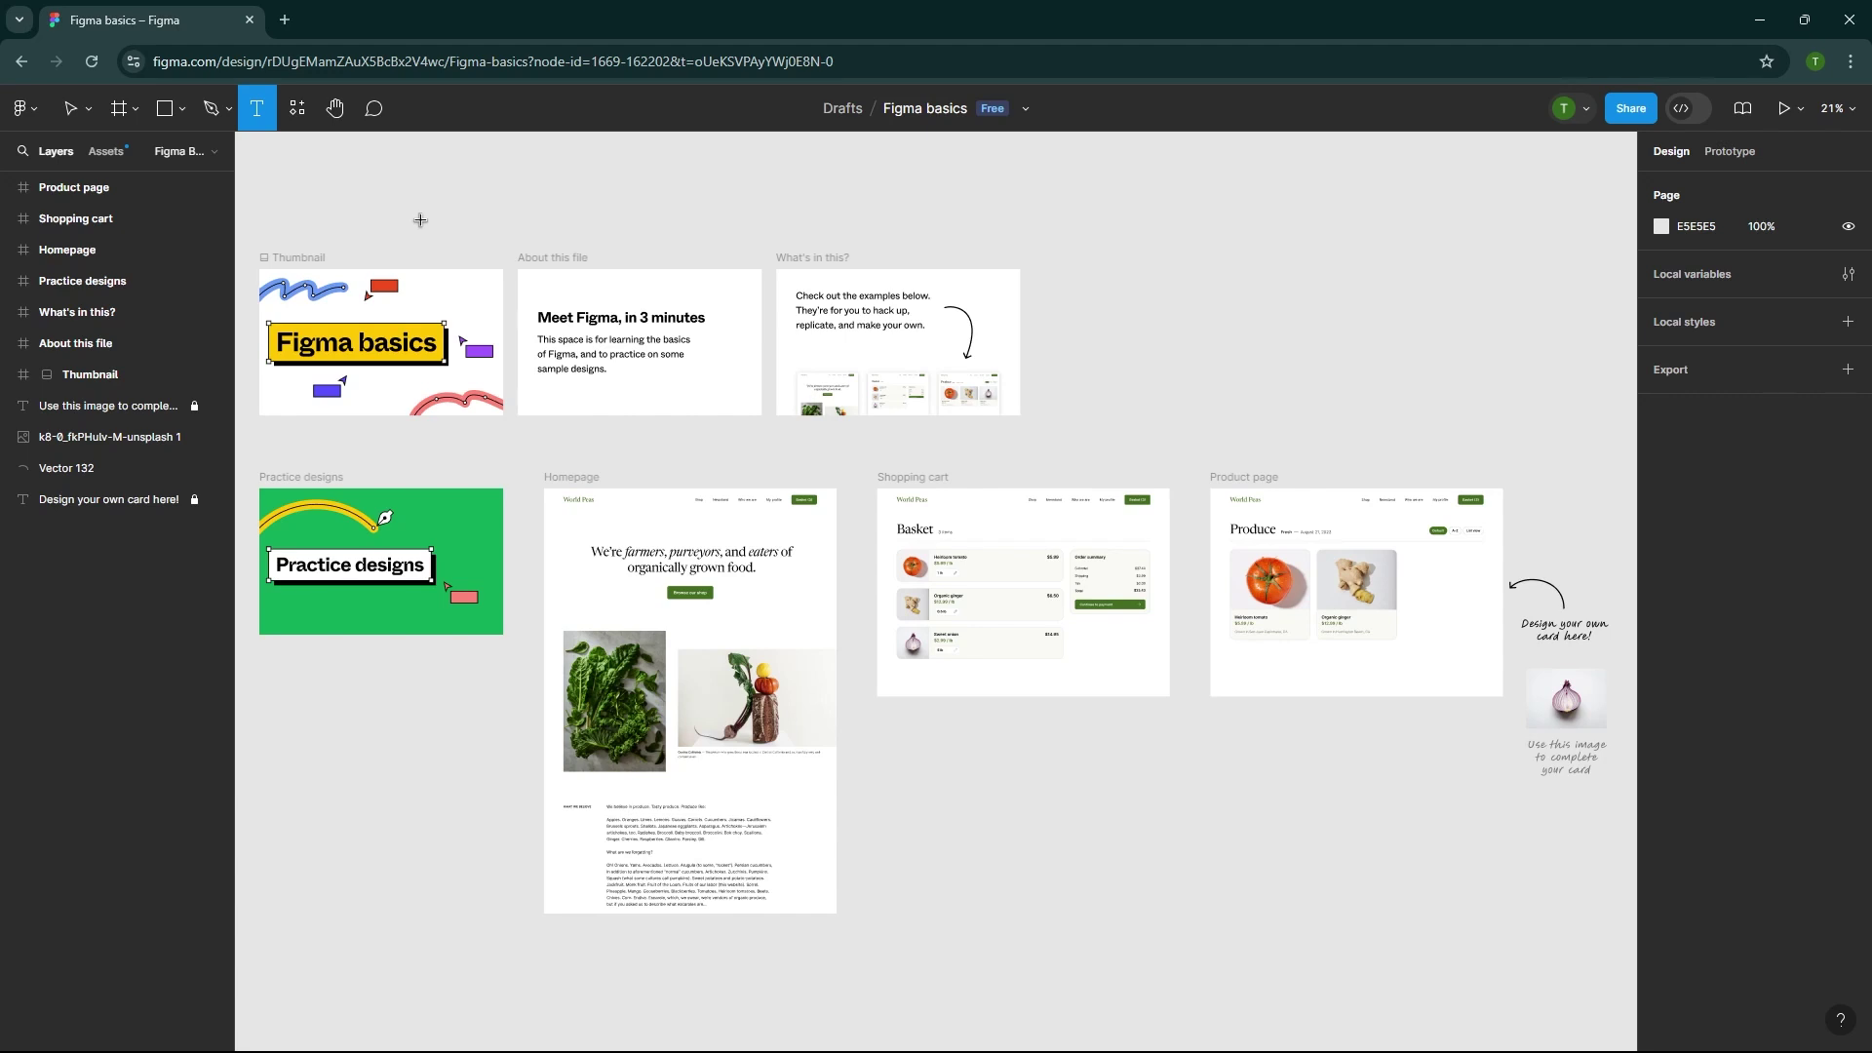
{"action": "scroll", "coordinate": [420, 220], "scroll_direction": "down", "scroll_amount": 1}
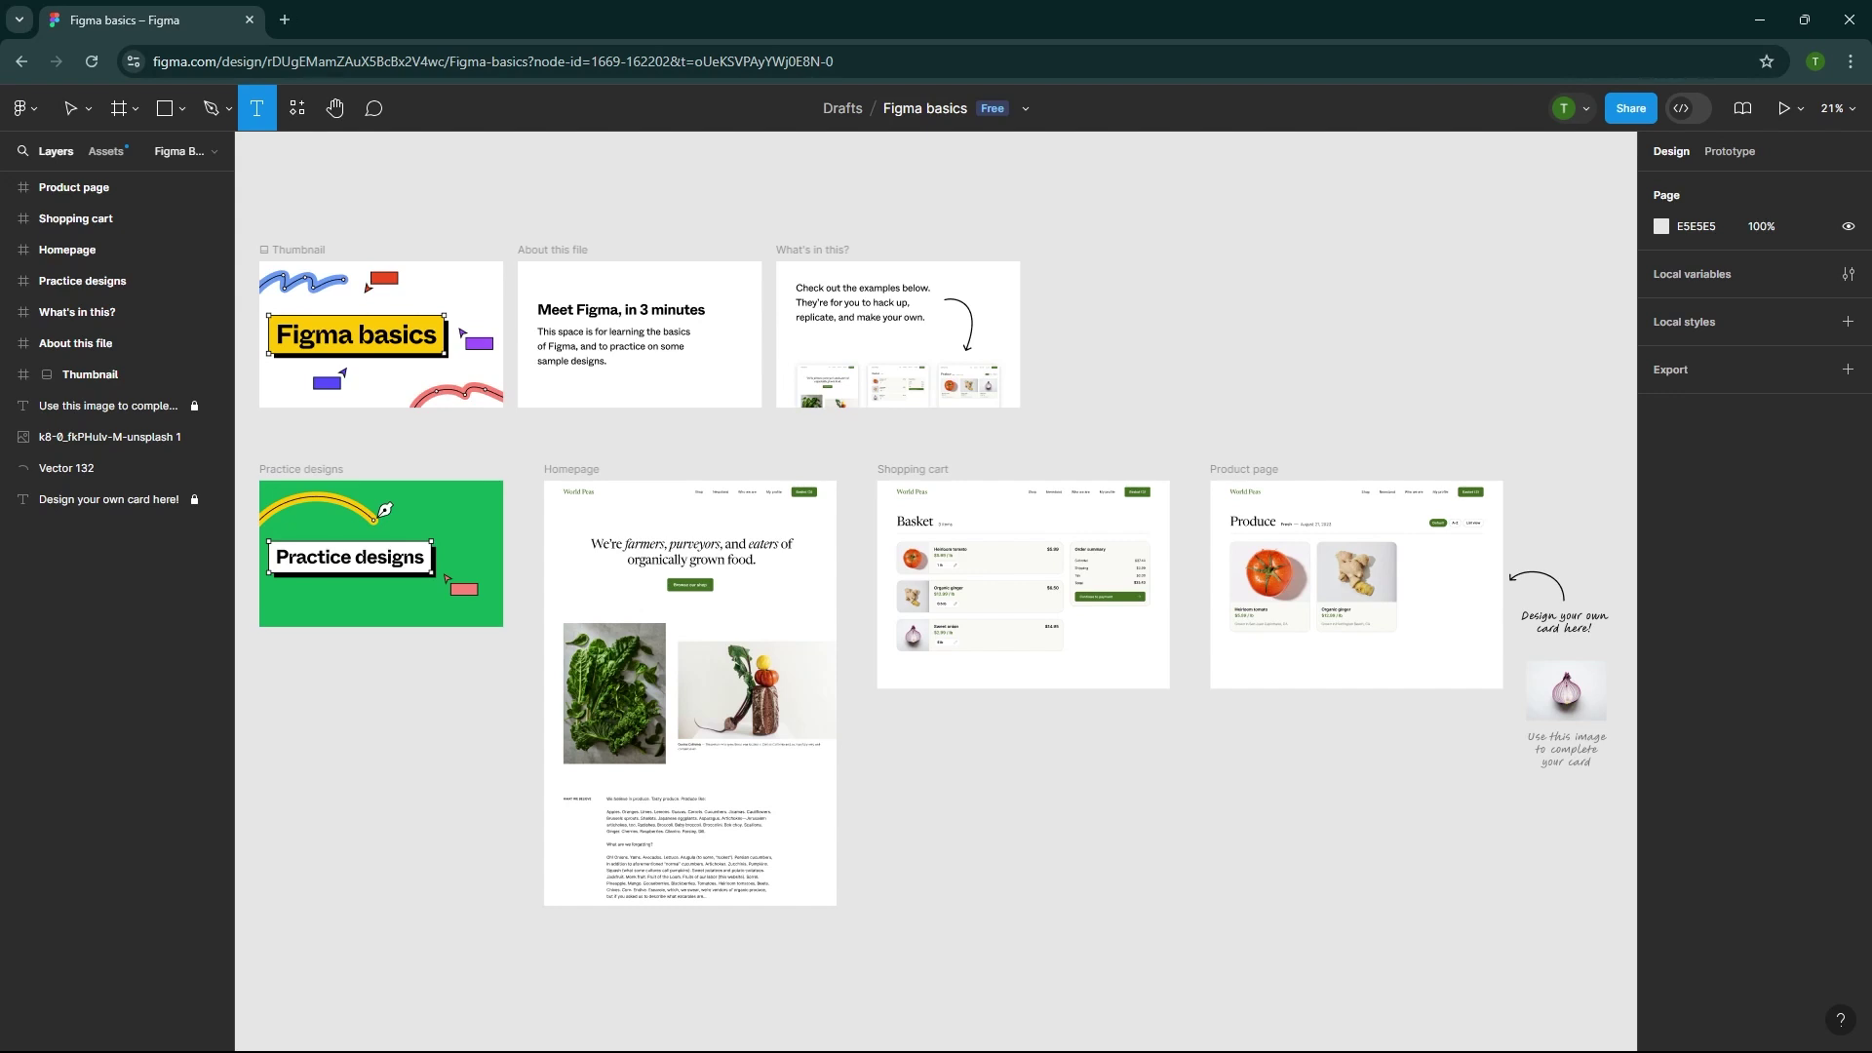
Draw Frame 1 below the Shopping cart design, then select the Shopping cart and Homepage frames.
{"action": "left_click", "coordinate": [119, 110]}
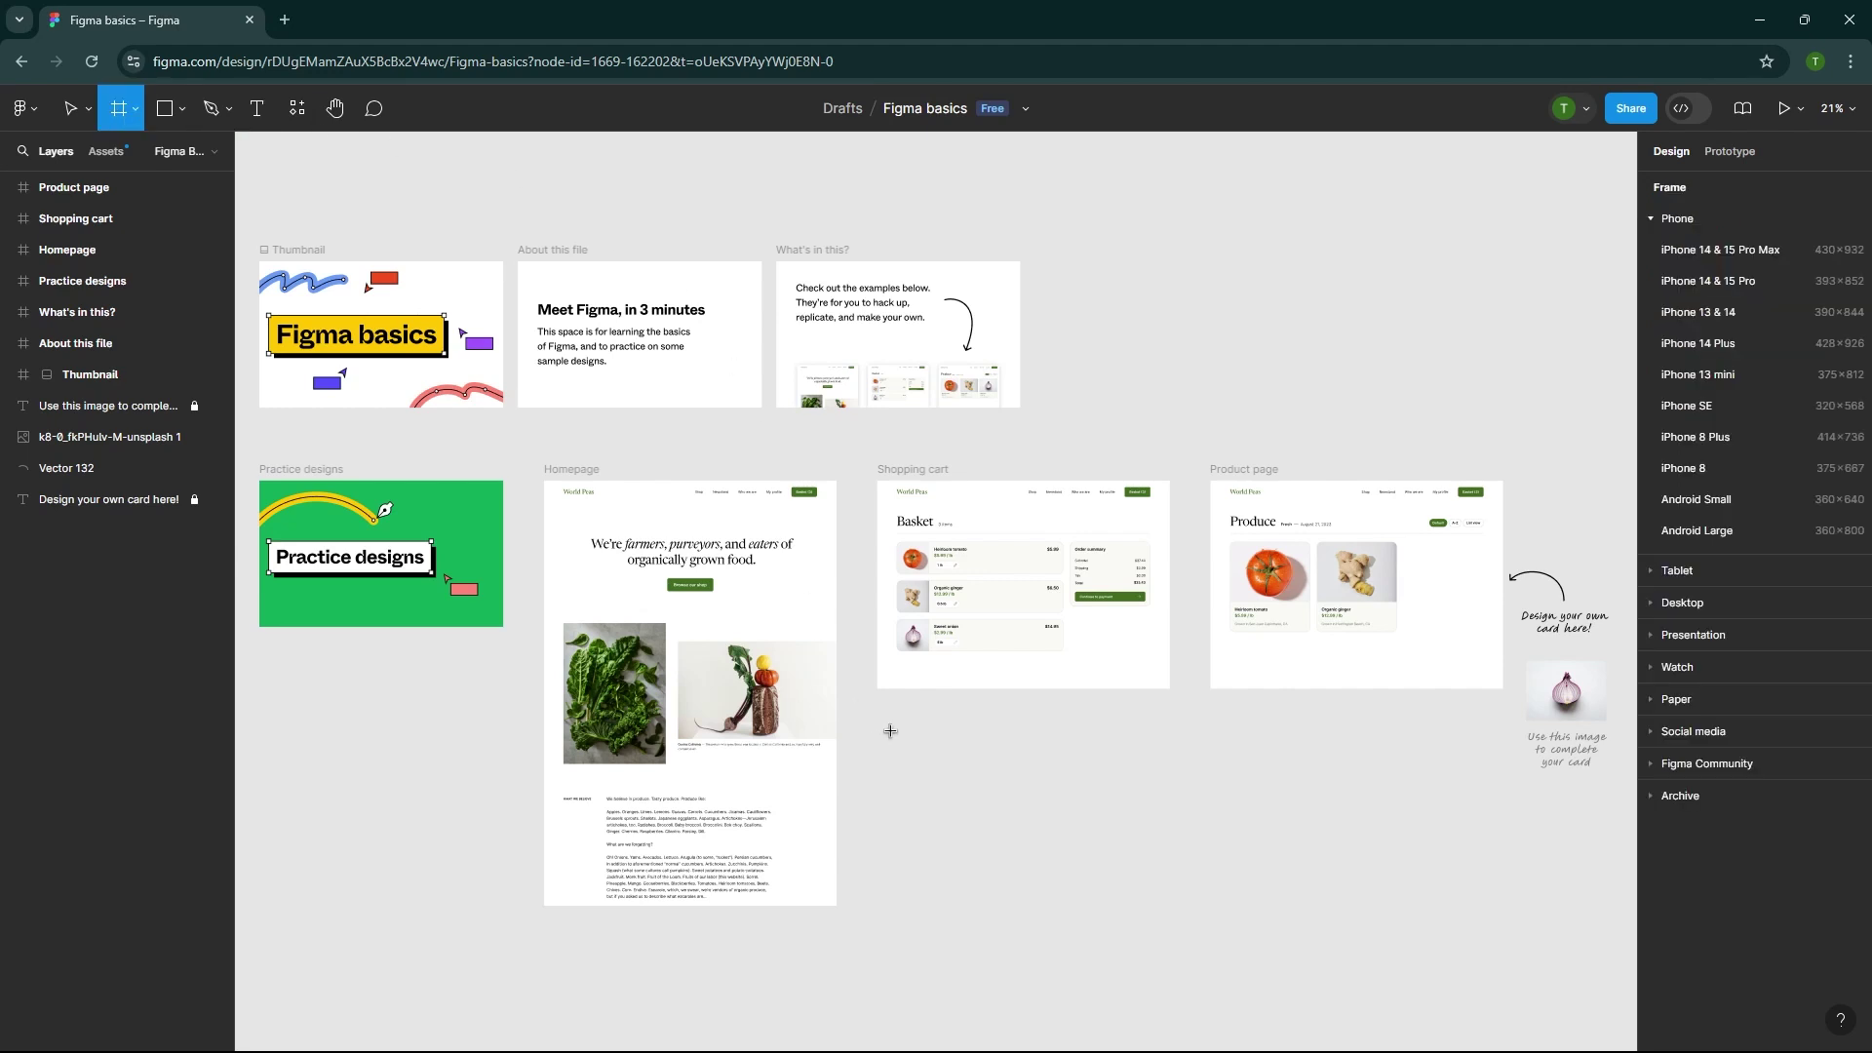
{"action": "left_click_drag", "start_coordinate": [889, 730], "coordinate": [1147, 887]}
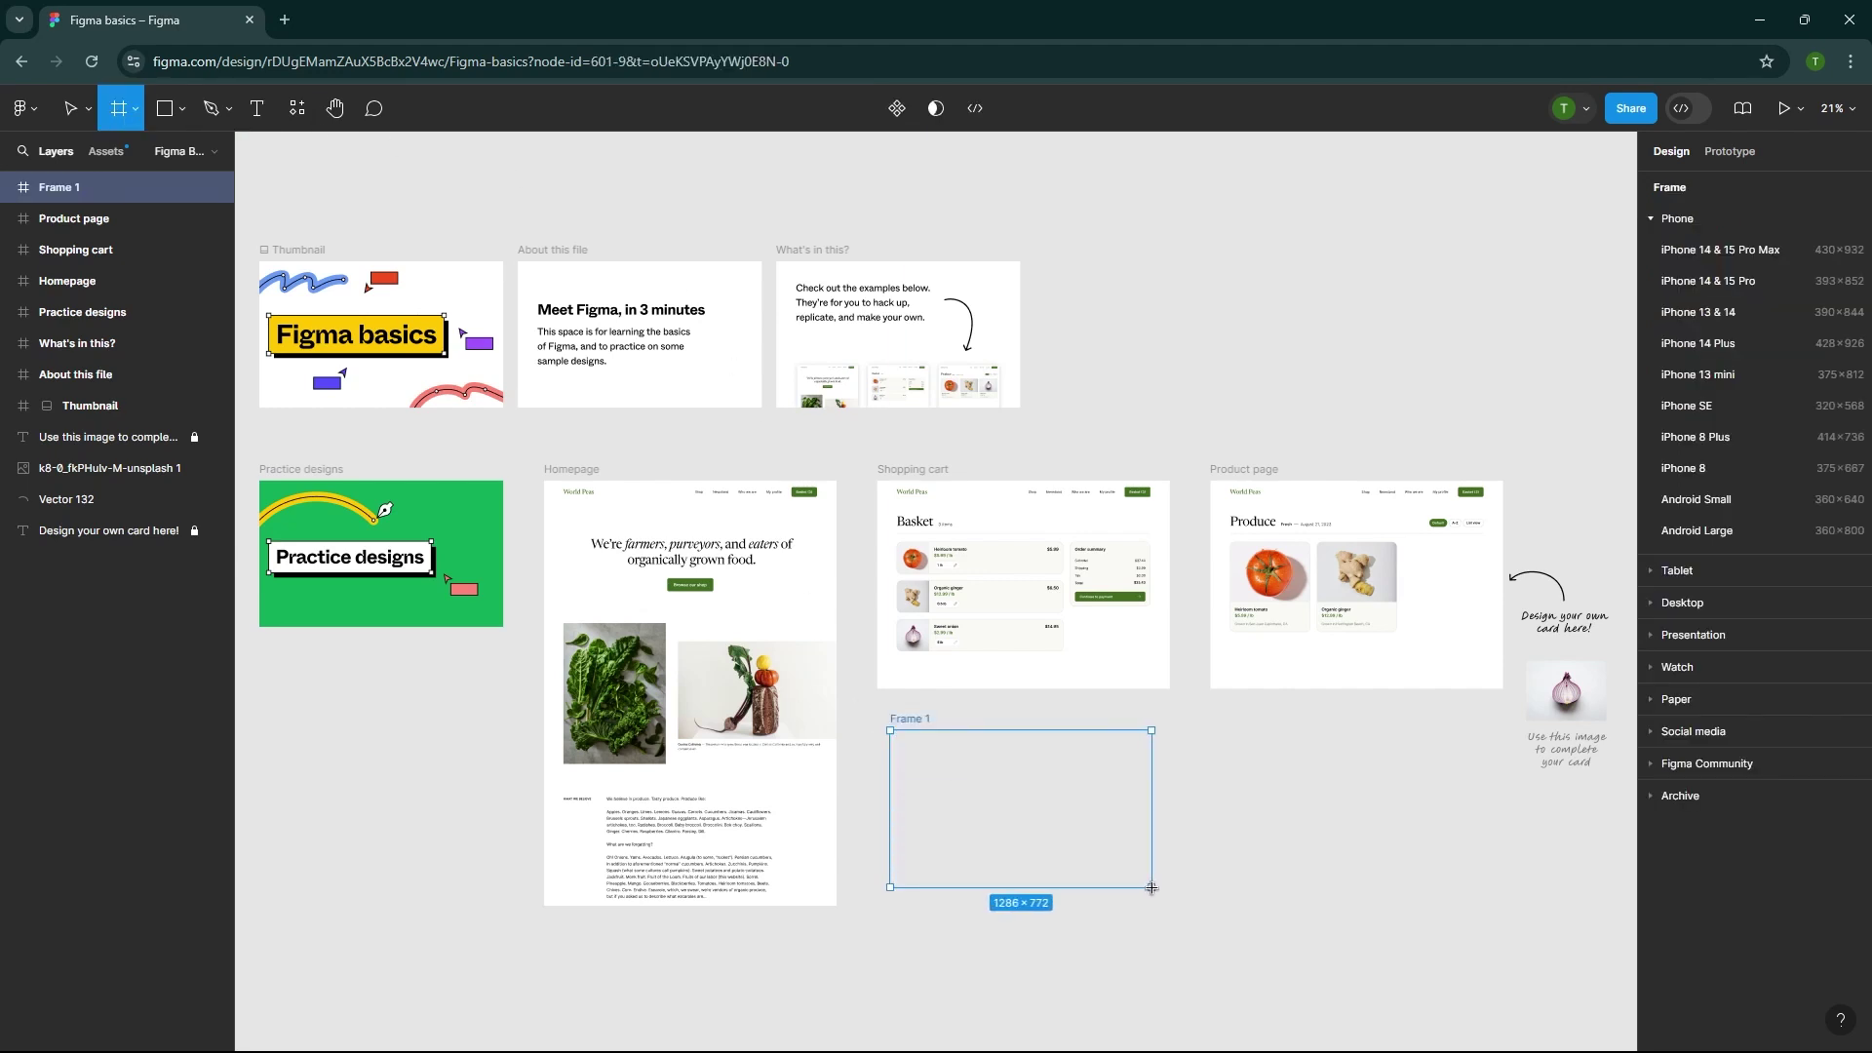
{"action": "left_click", "coordinate": [928, 472]}
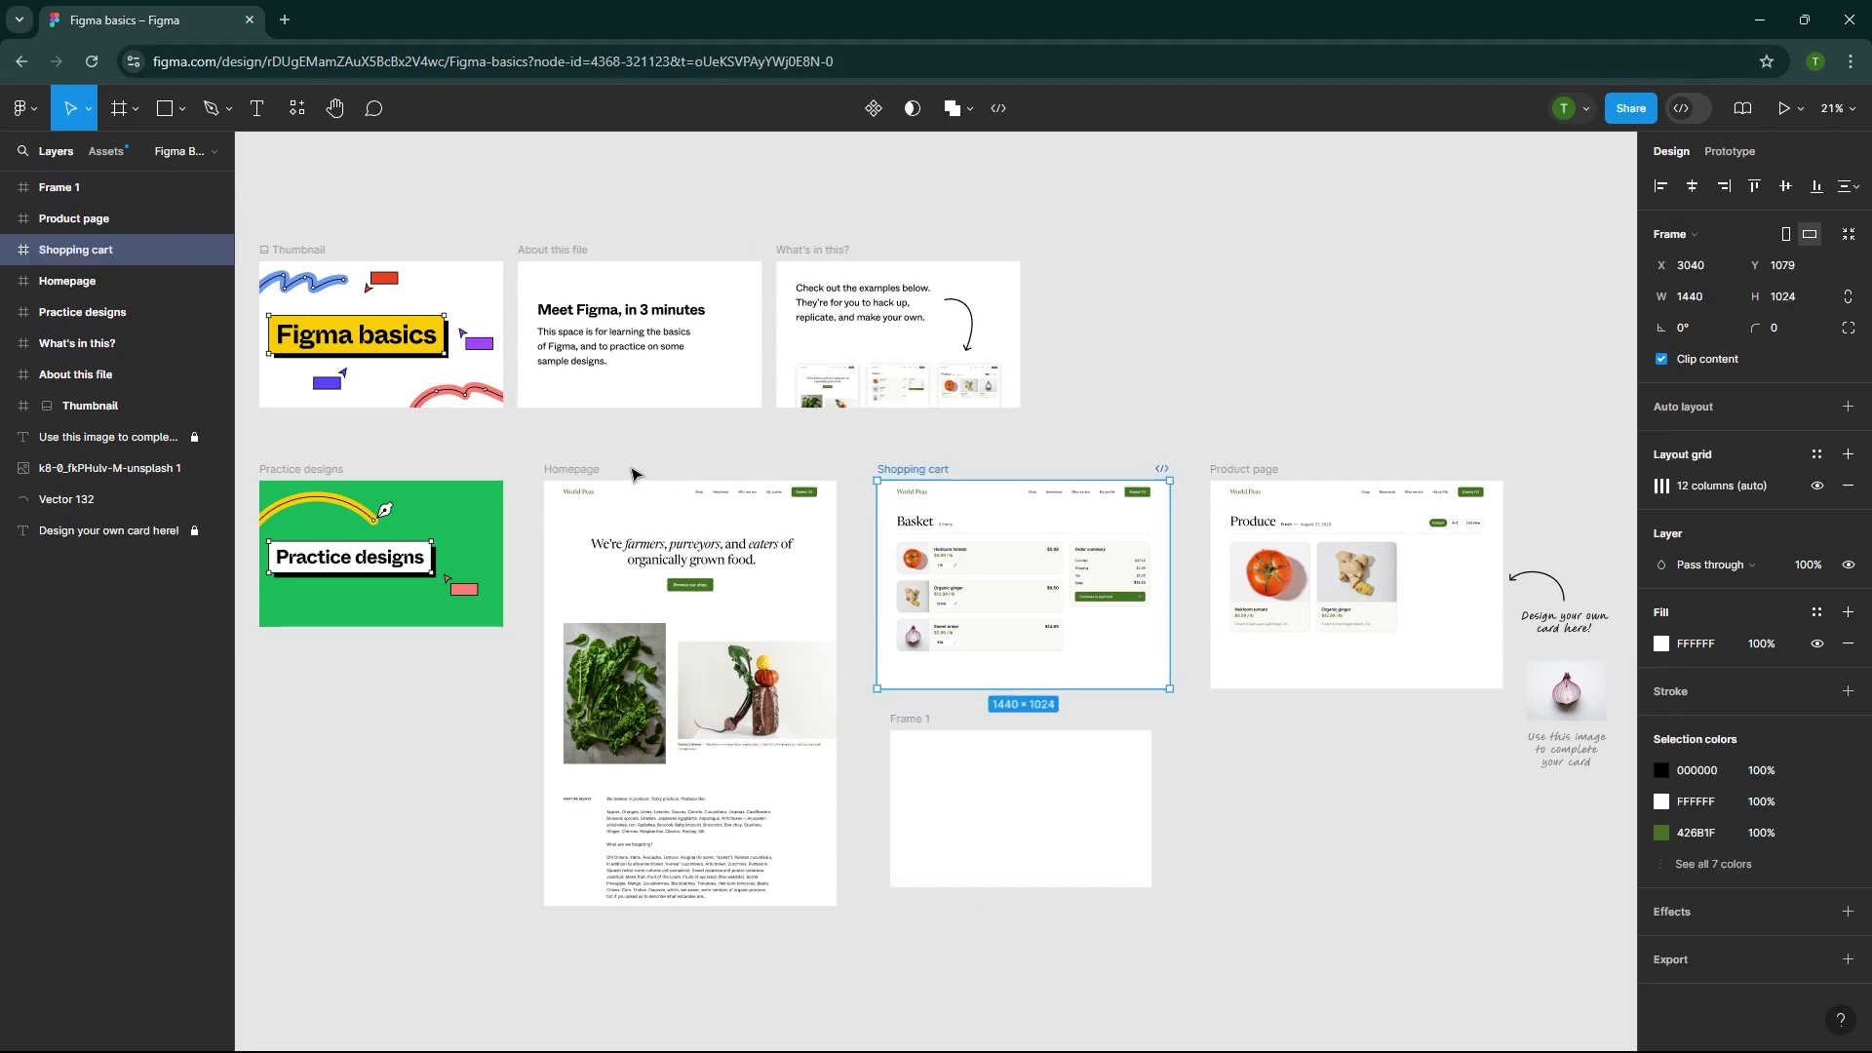
{"action": "left_click", "coordinate": [574, 470]}
{"action": "left_click", "coordinate": [915, 470]}
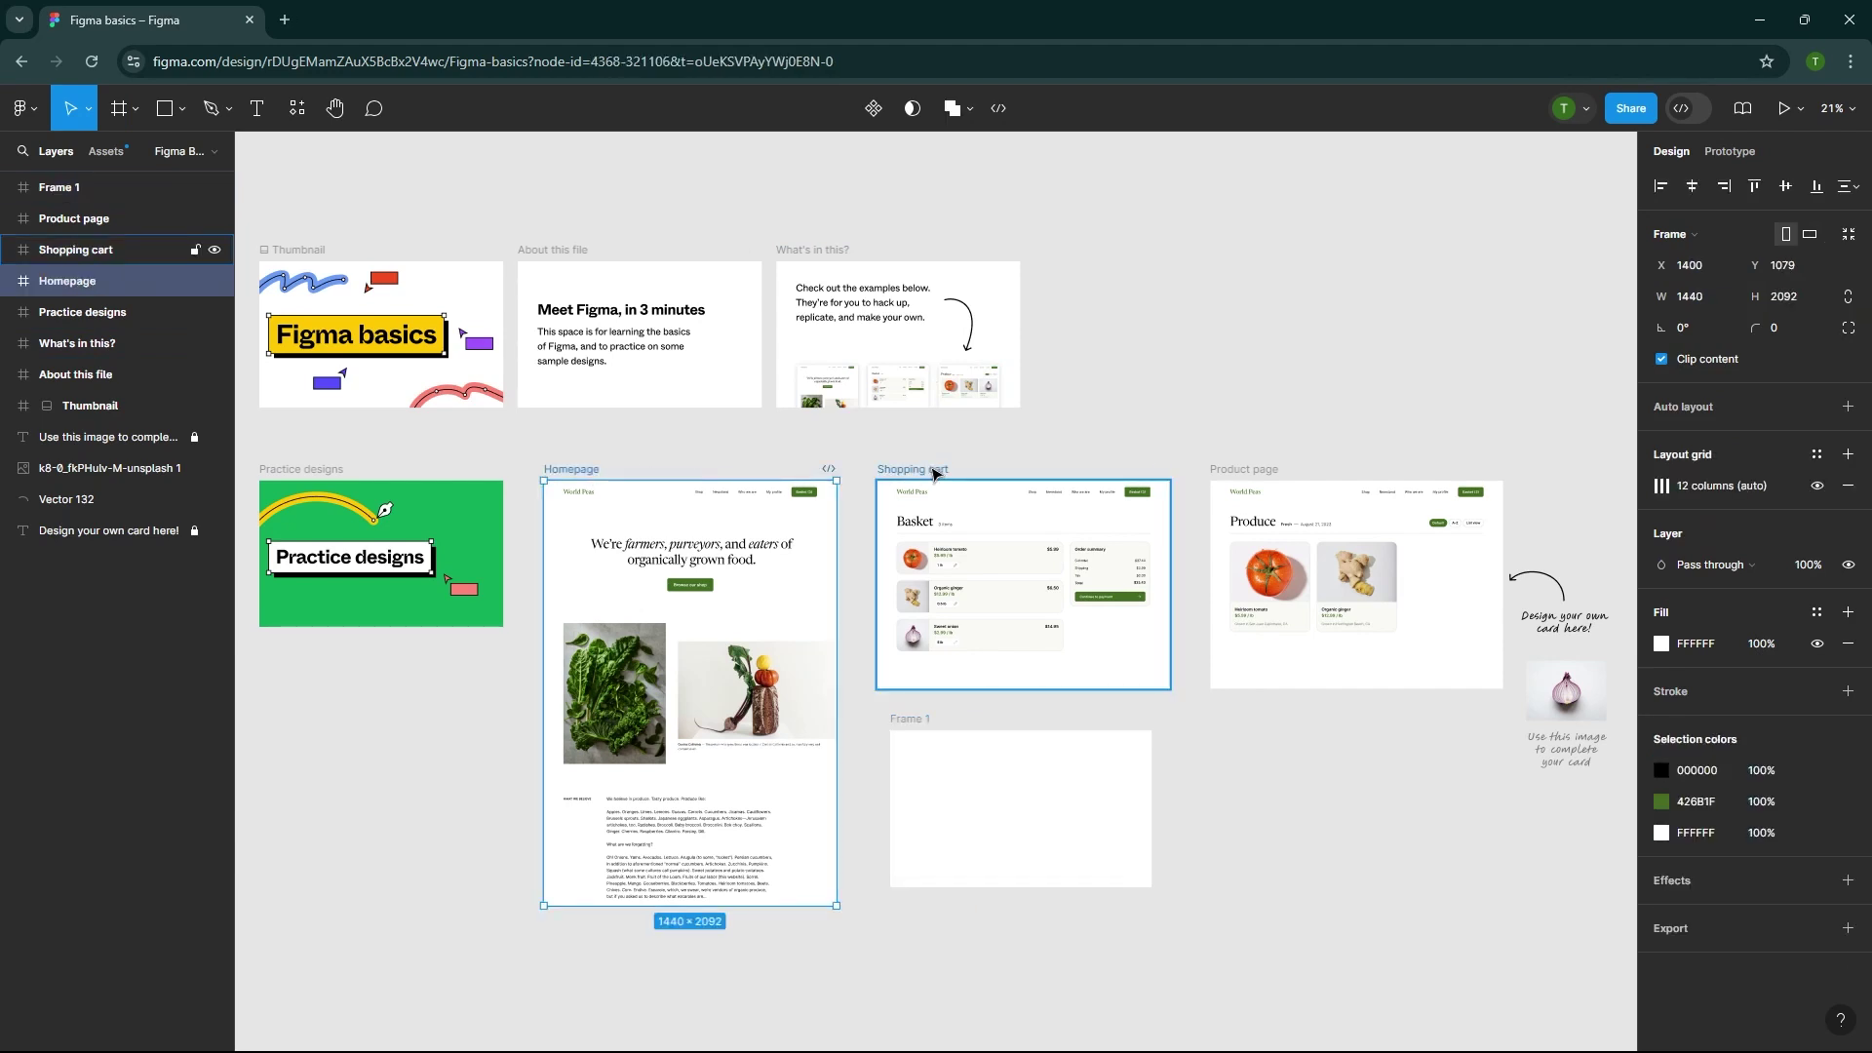
{"action": "left_click", "coordinate": [571, 470]}
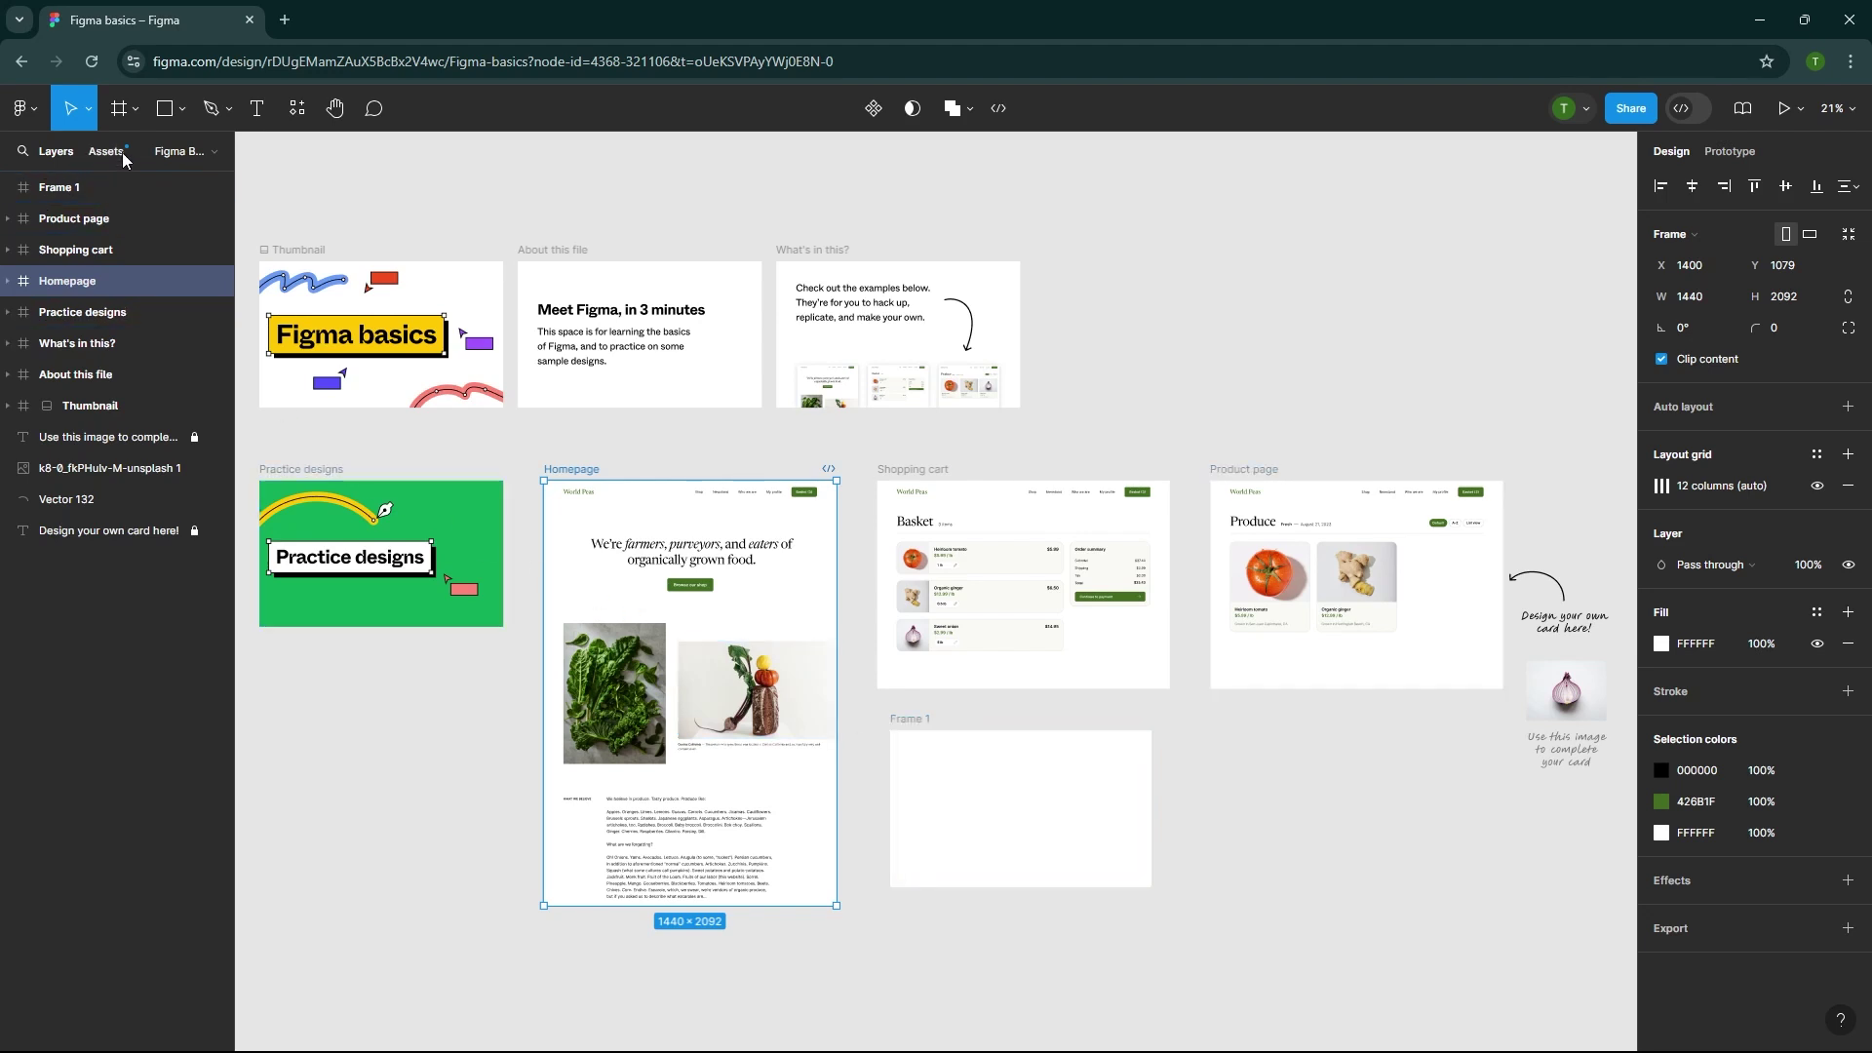
Place a 100×100 rectangle (Rectangle 6, D9D9D9 fill) inside Frame 1.
{"action": "left_click", "coordinate": [165, 115]}
{"action": "left_click", "coordinate": [185, 110]}
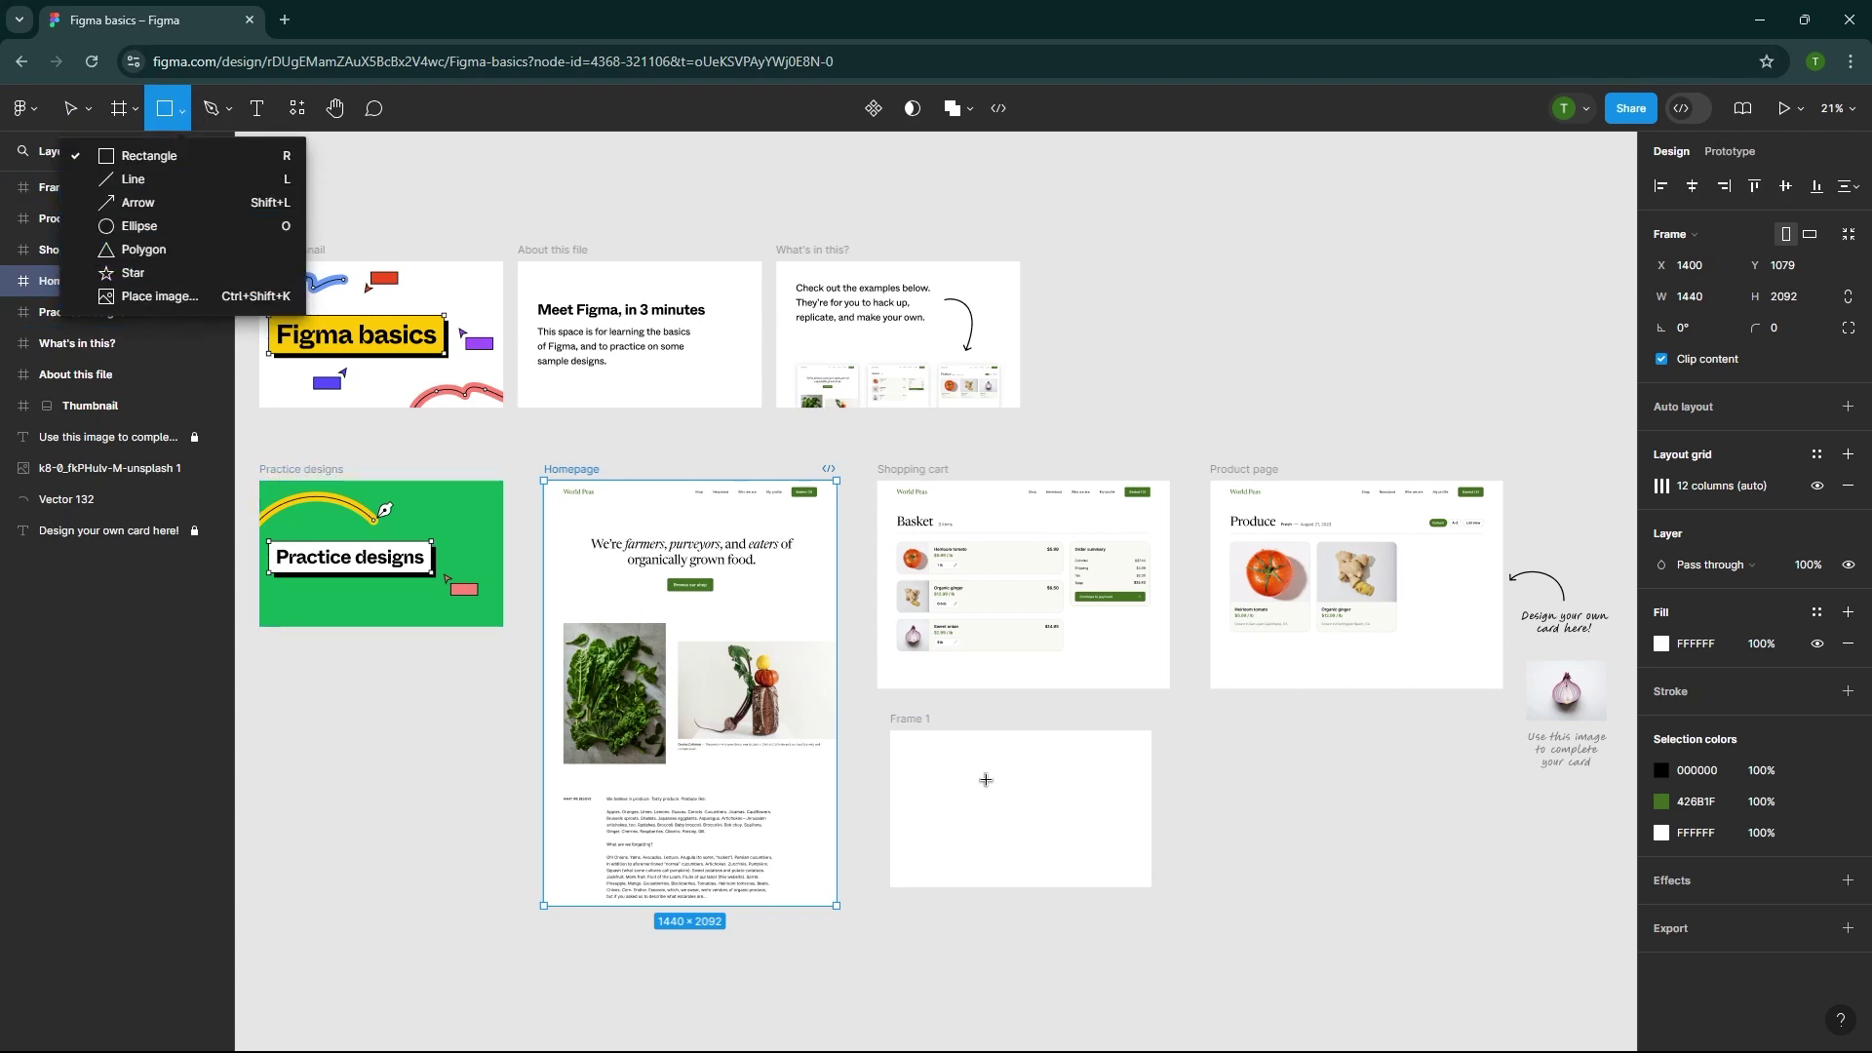
{"action": "left_click", "coordinate": [976, 769]}
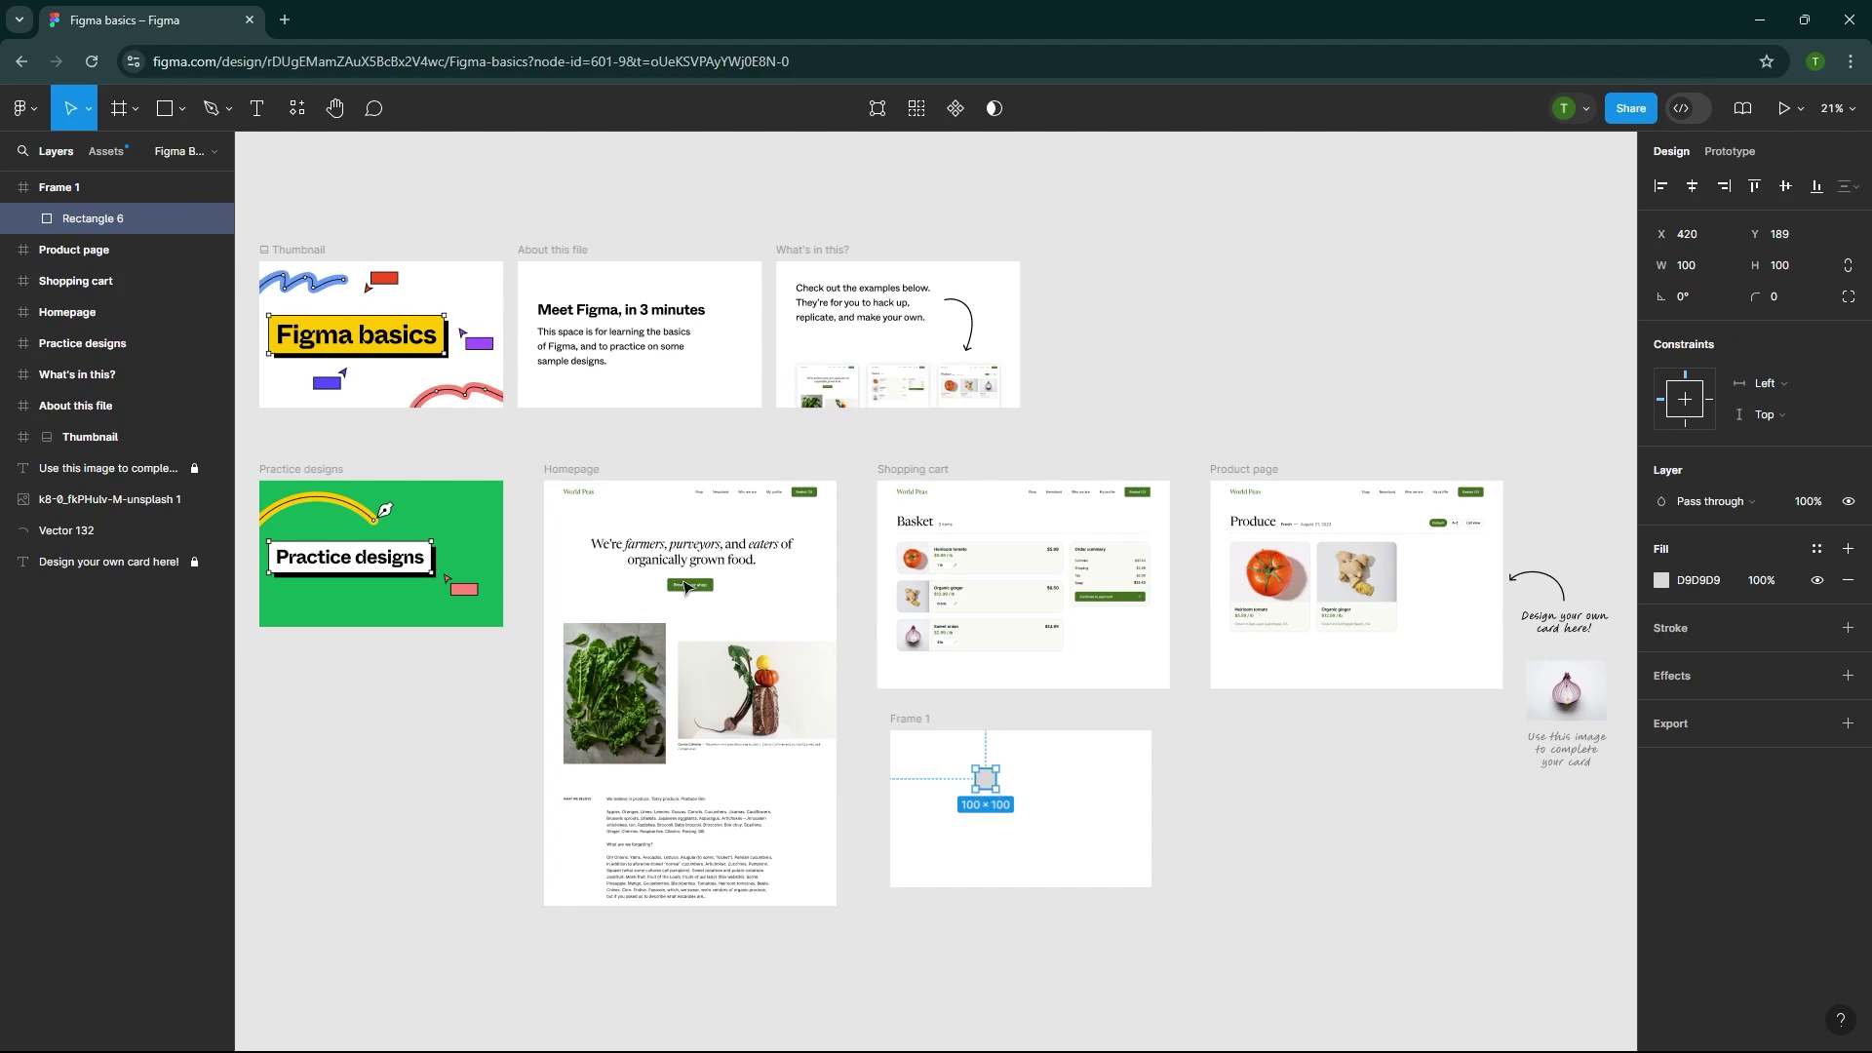
{"action": "left_click", "coordinate": [215, 108]}
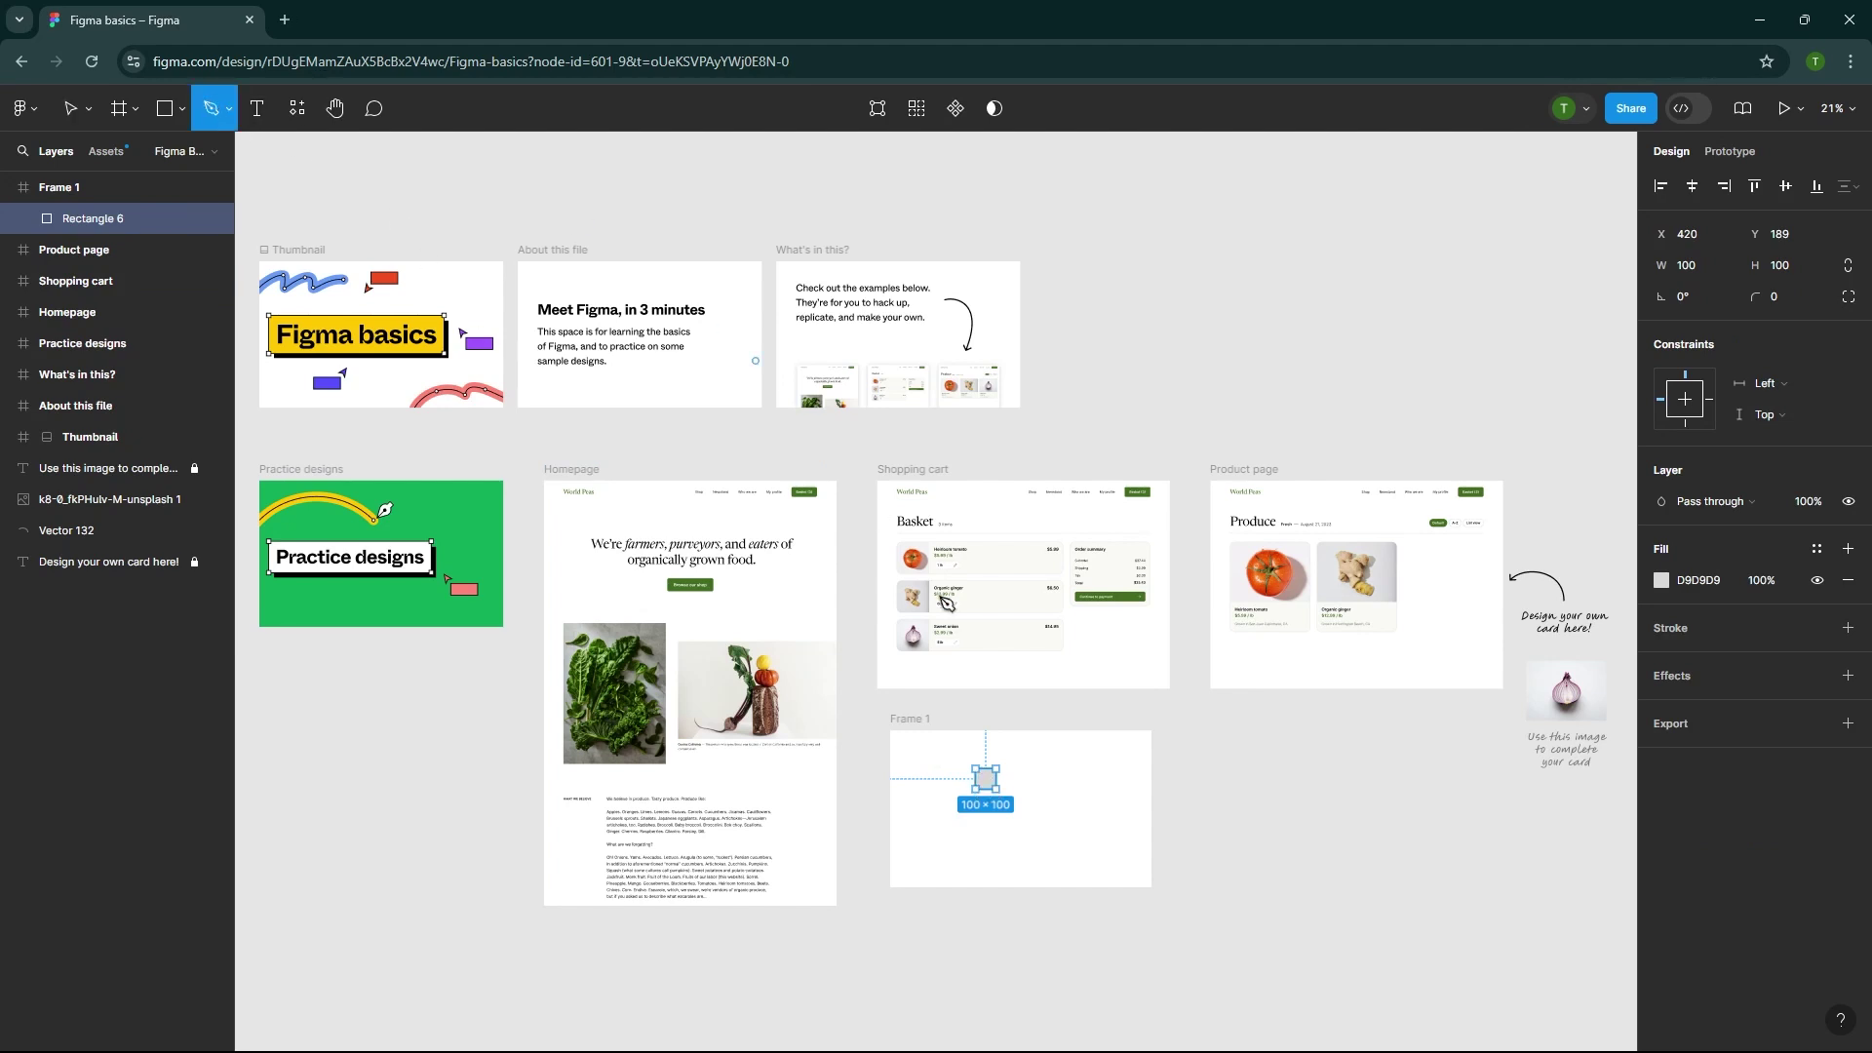
Pen three corner points beside the rectangle and close the path into a triangle.
{"action": "left_click", "coordinate": [1026, 769]}
{"action": "left_click", "coordinate": [1069, 820]}
{"action": "left_click", "coordinate": [1070, 769]}
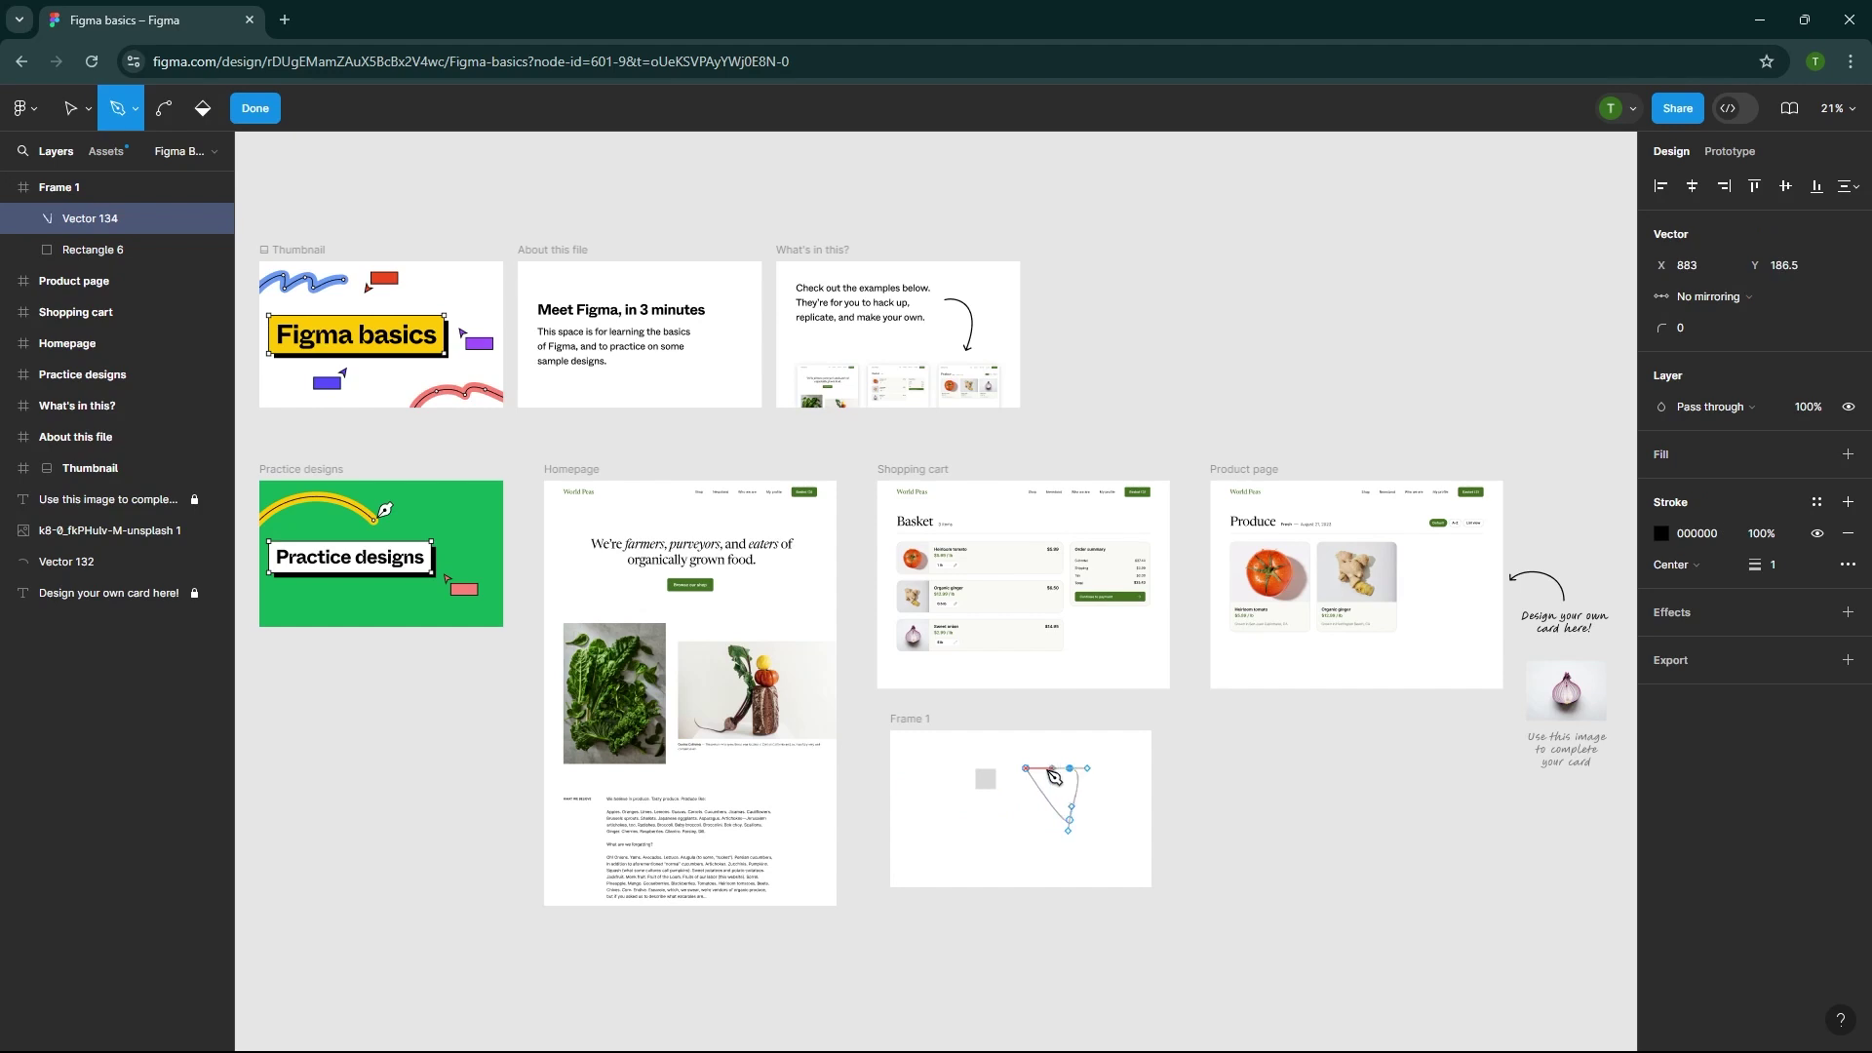
{"action": "left_click", "coordinate": [1026, 769]}
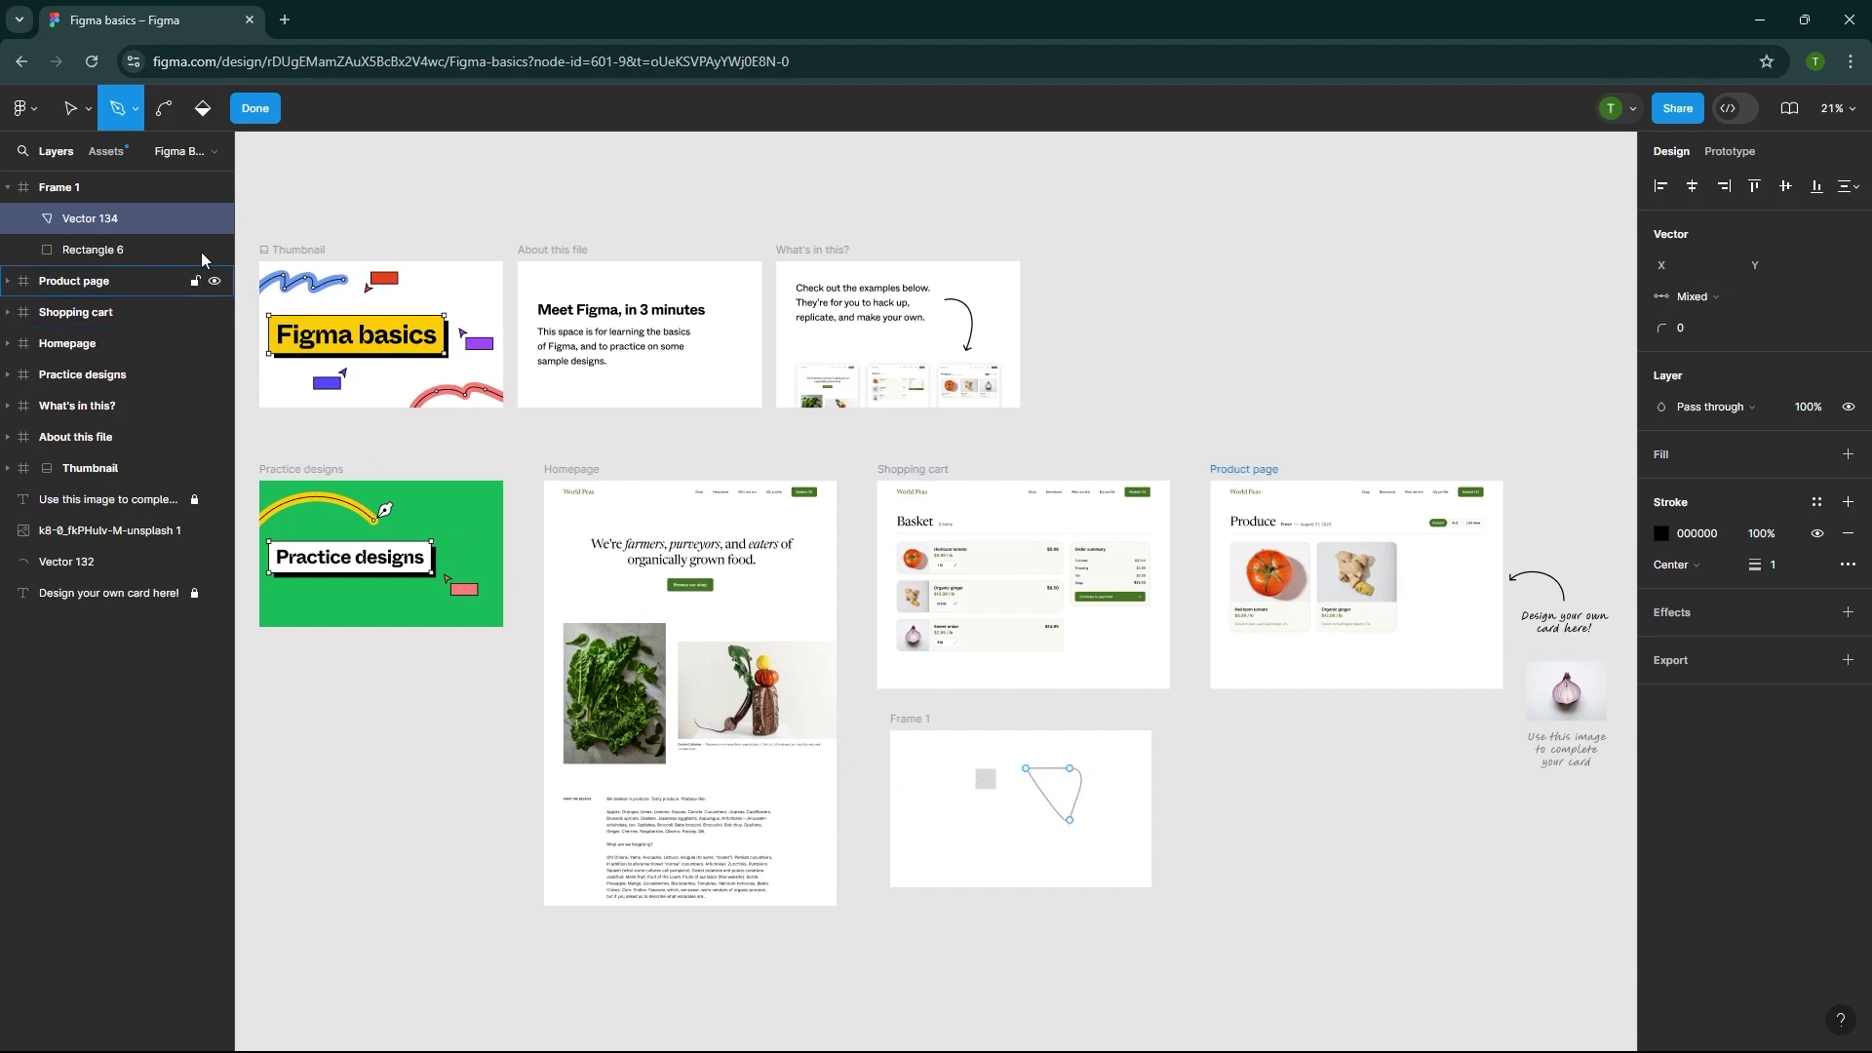
Try the Bend and Paint bucket tools on the triangle, then finish editing Vector 134.
{"action": "left_click", "coordinate": [162, 118]}
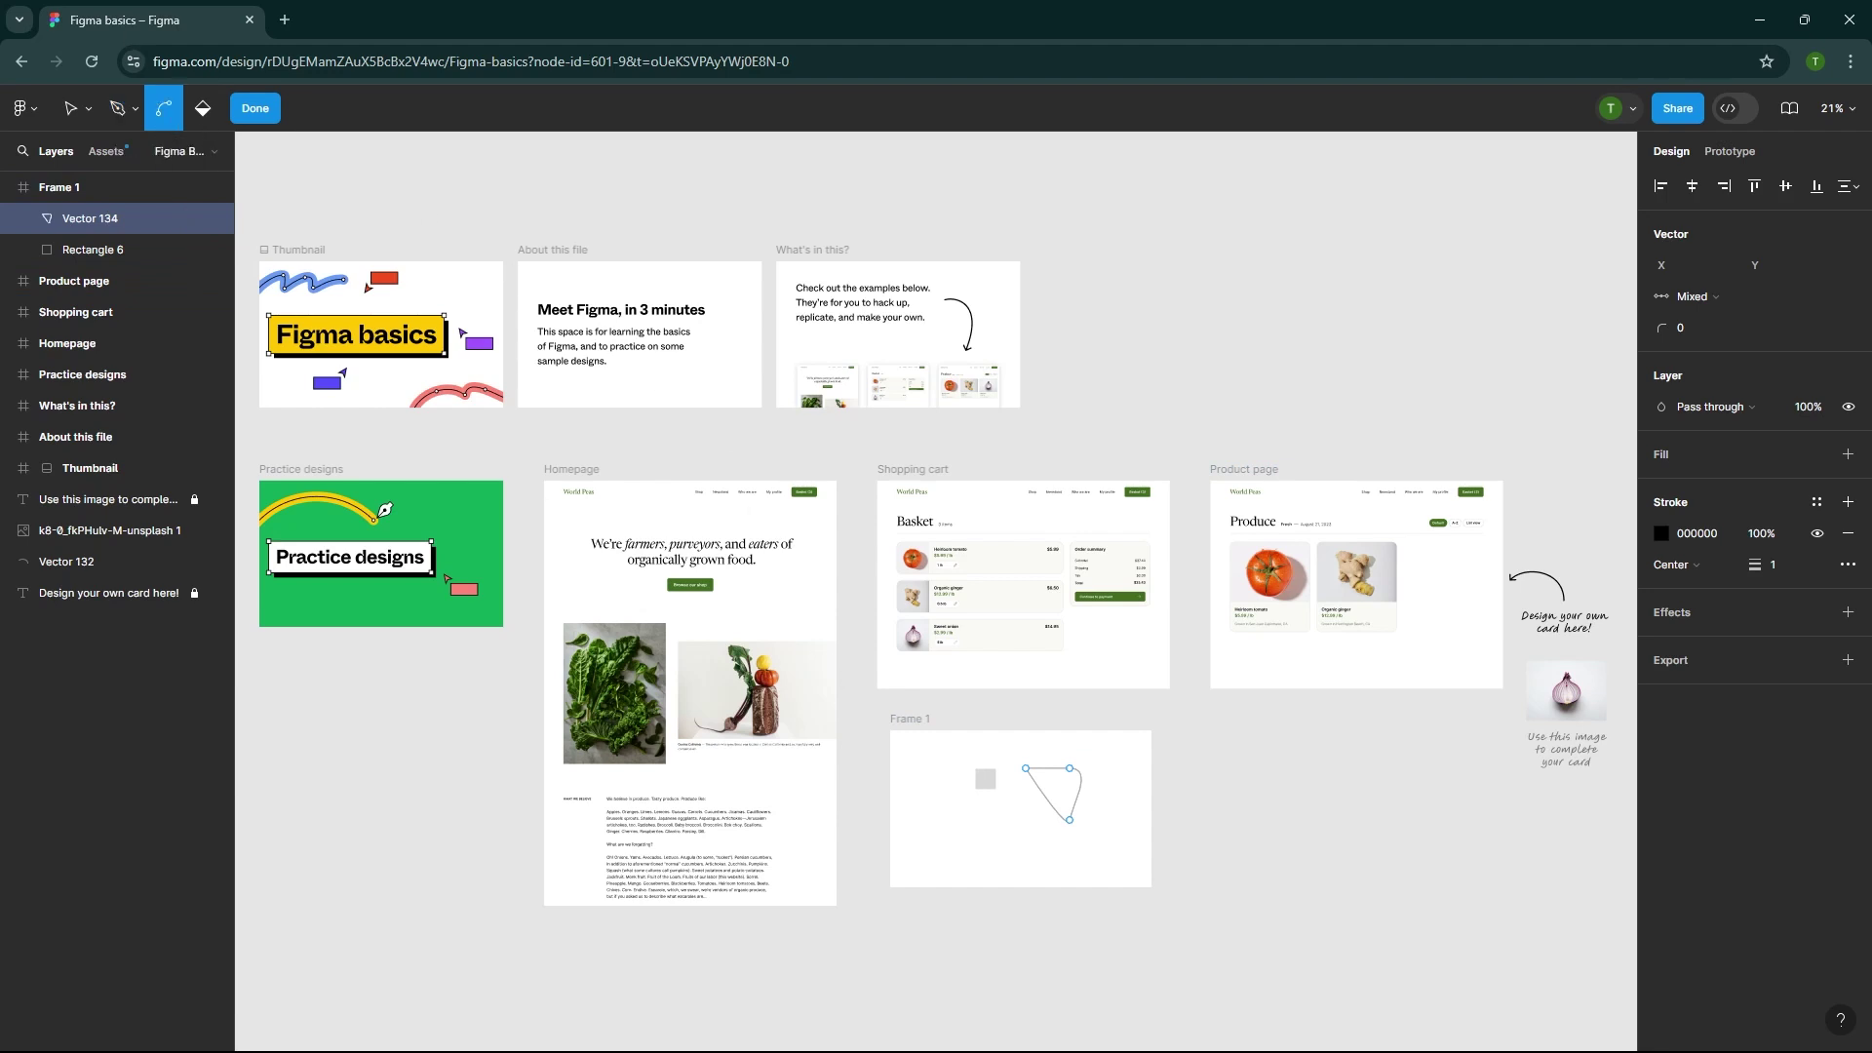
{"action": "left_click", "coordinate": [201, 111]}
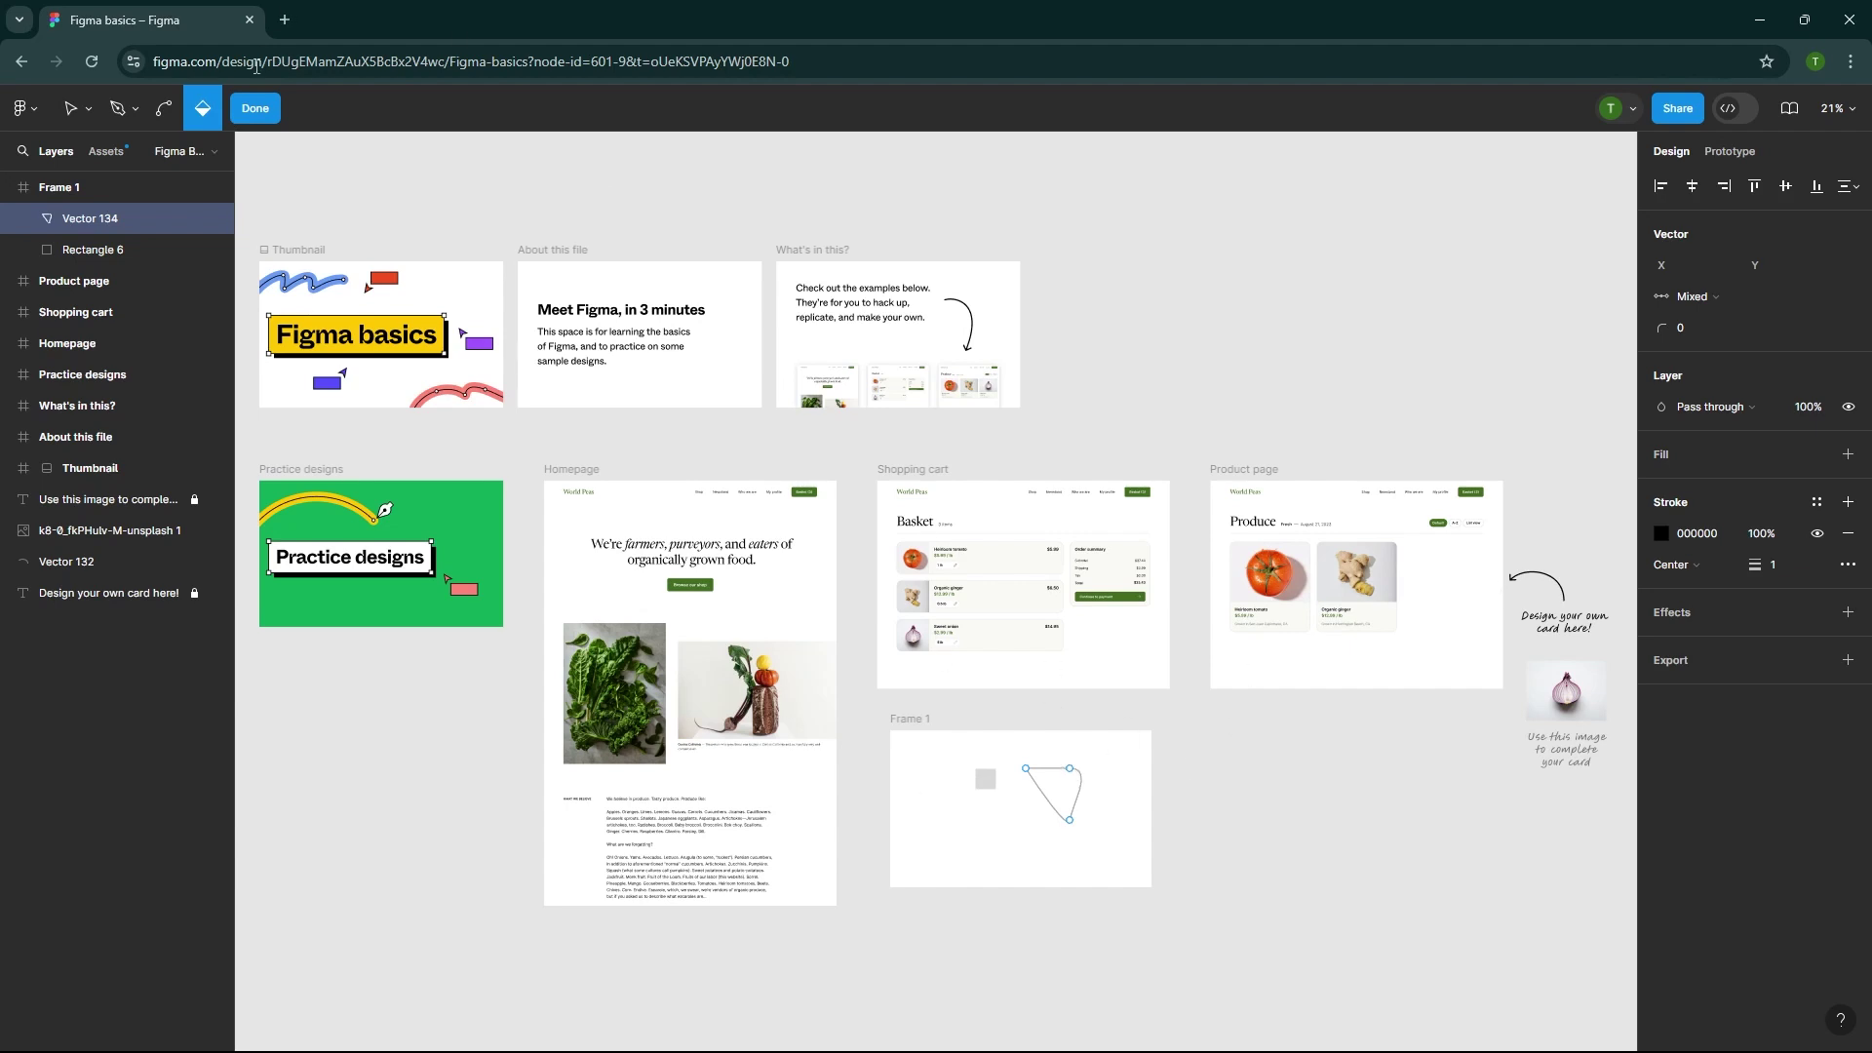
{"action": "left_click", "coordinate": [268, 109]}
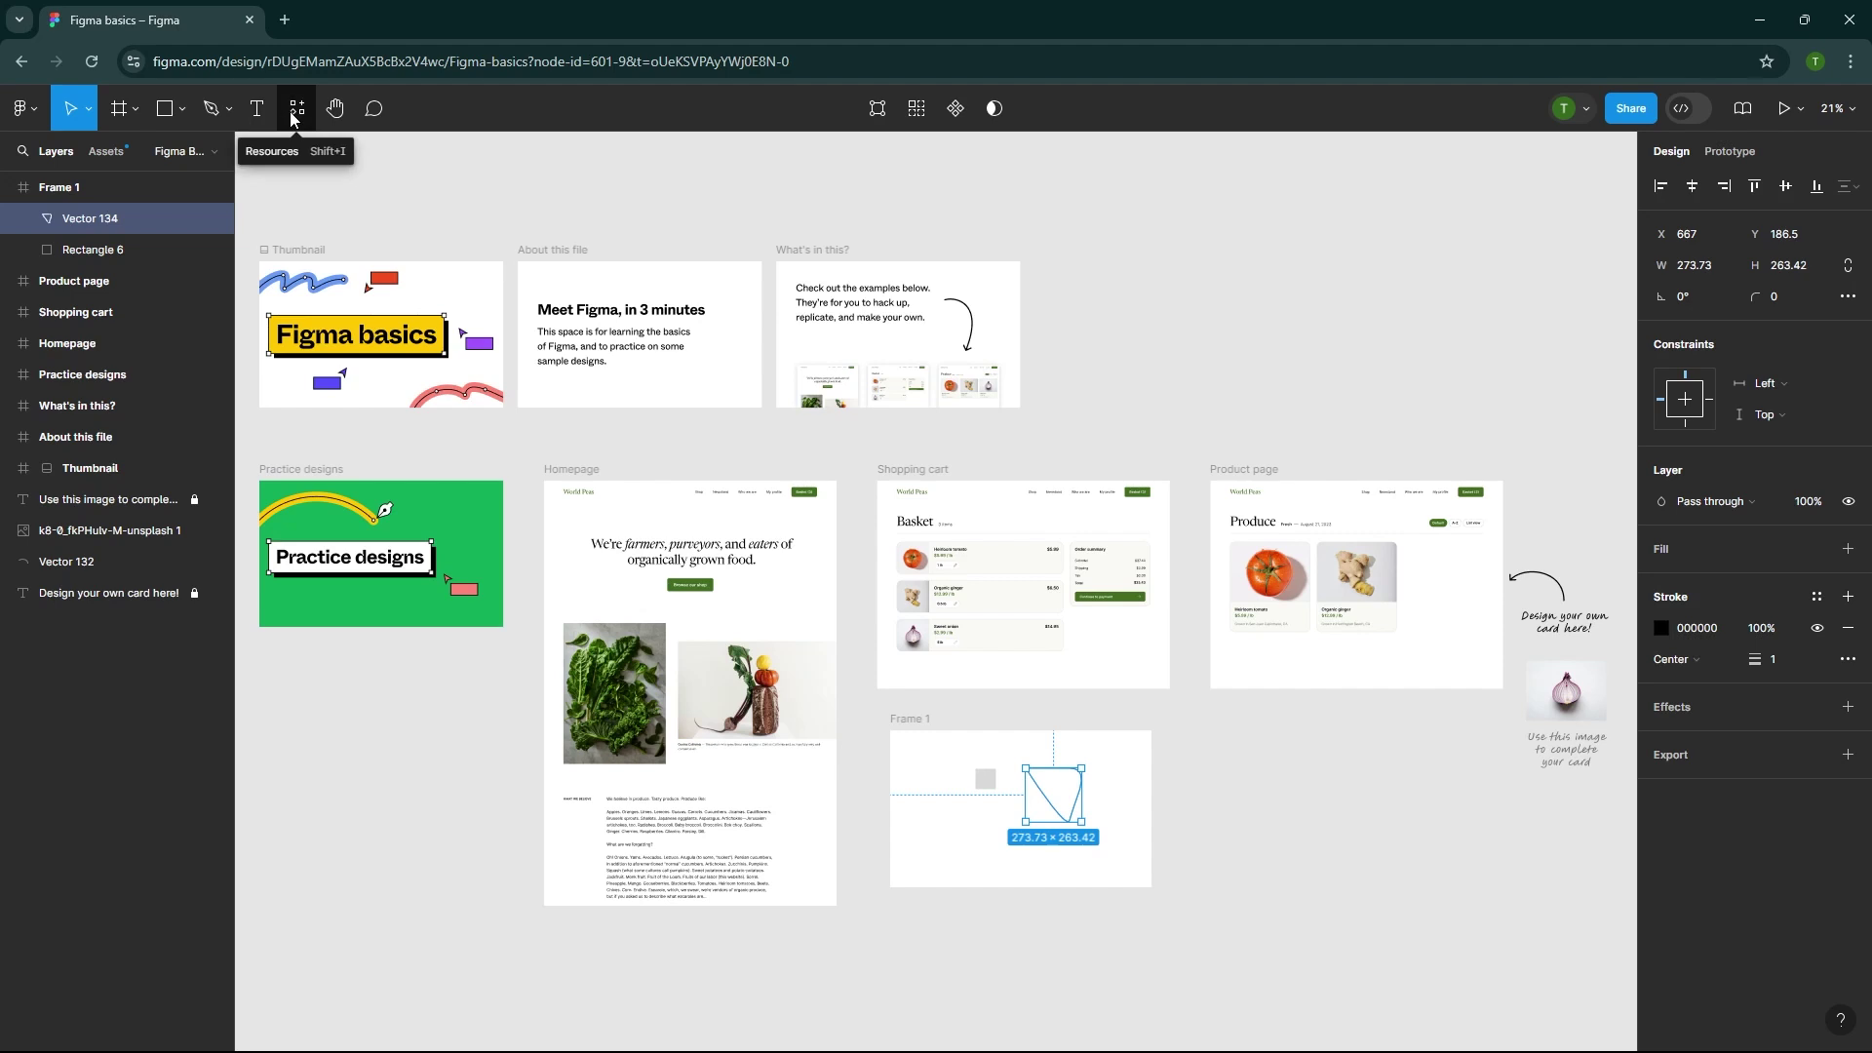
{"action": "left_click", "coordinate": [291, 115]}
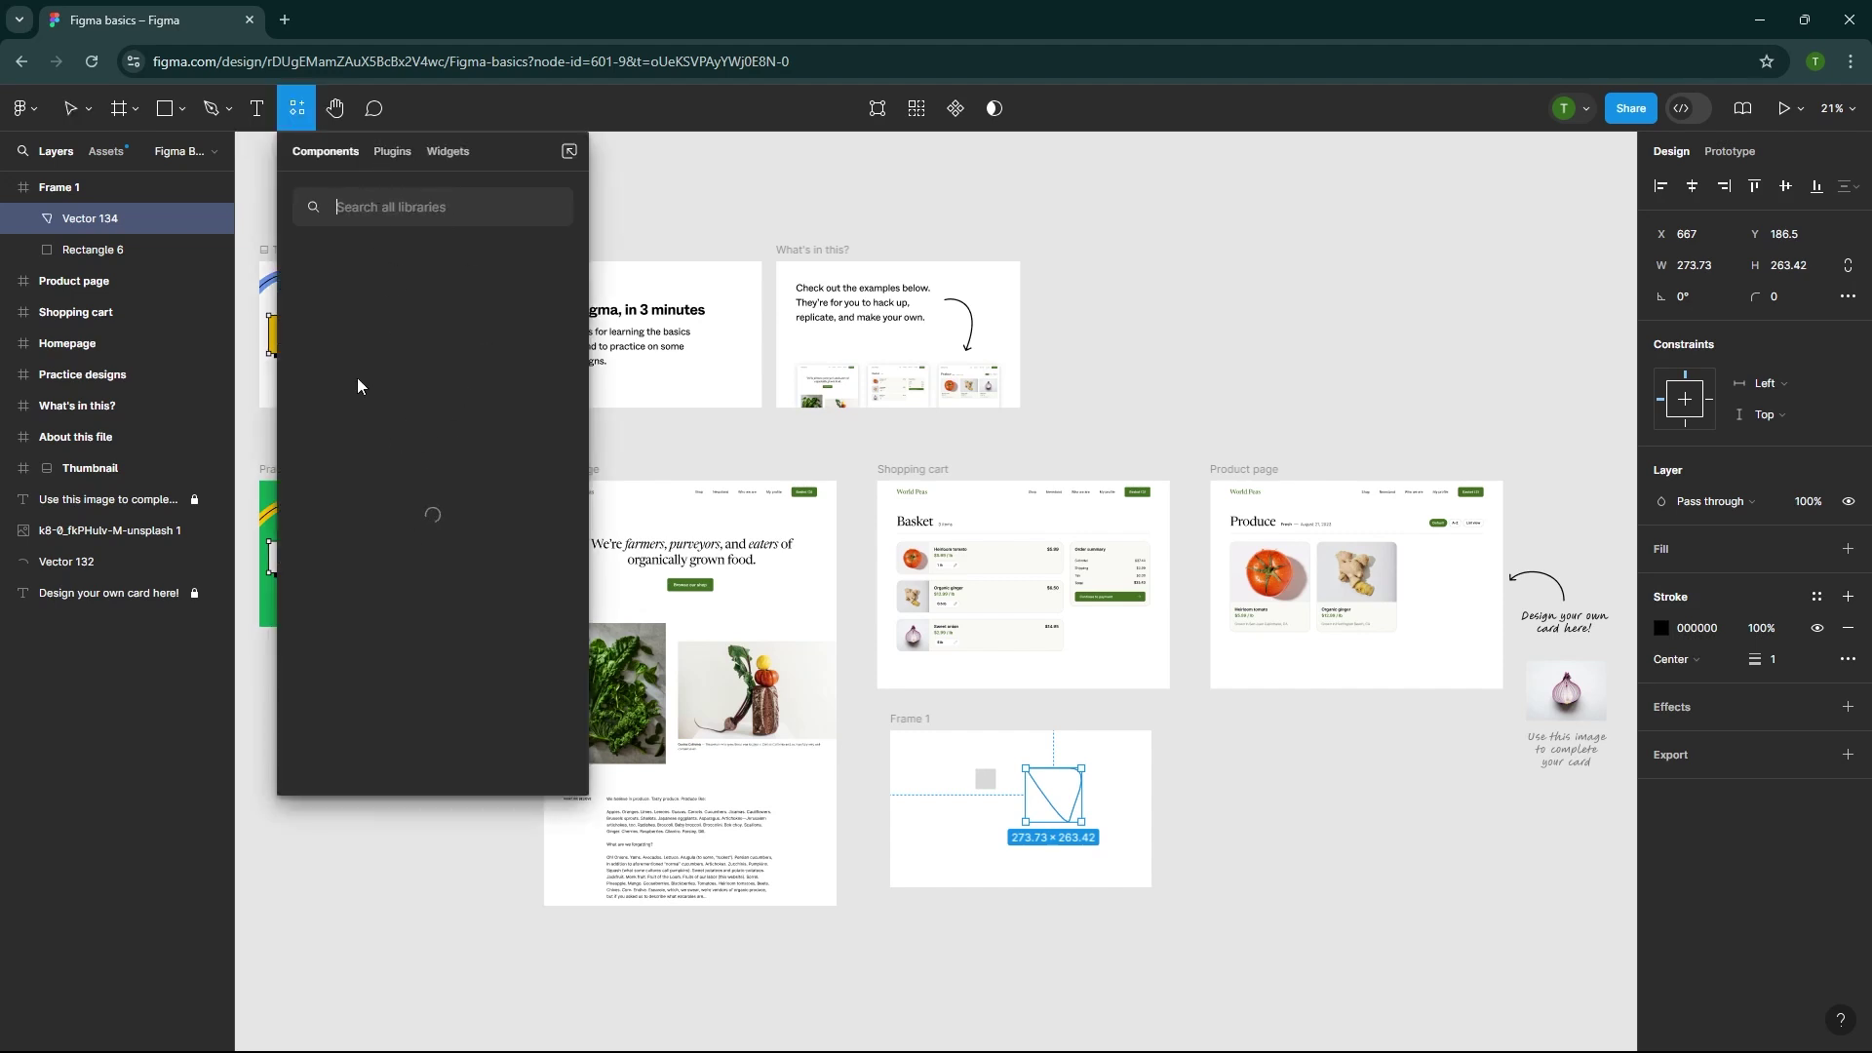
{"action": "left_click", "coordinate": [1277, 798]}
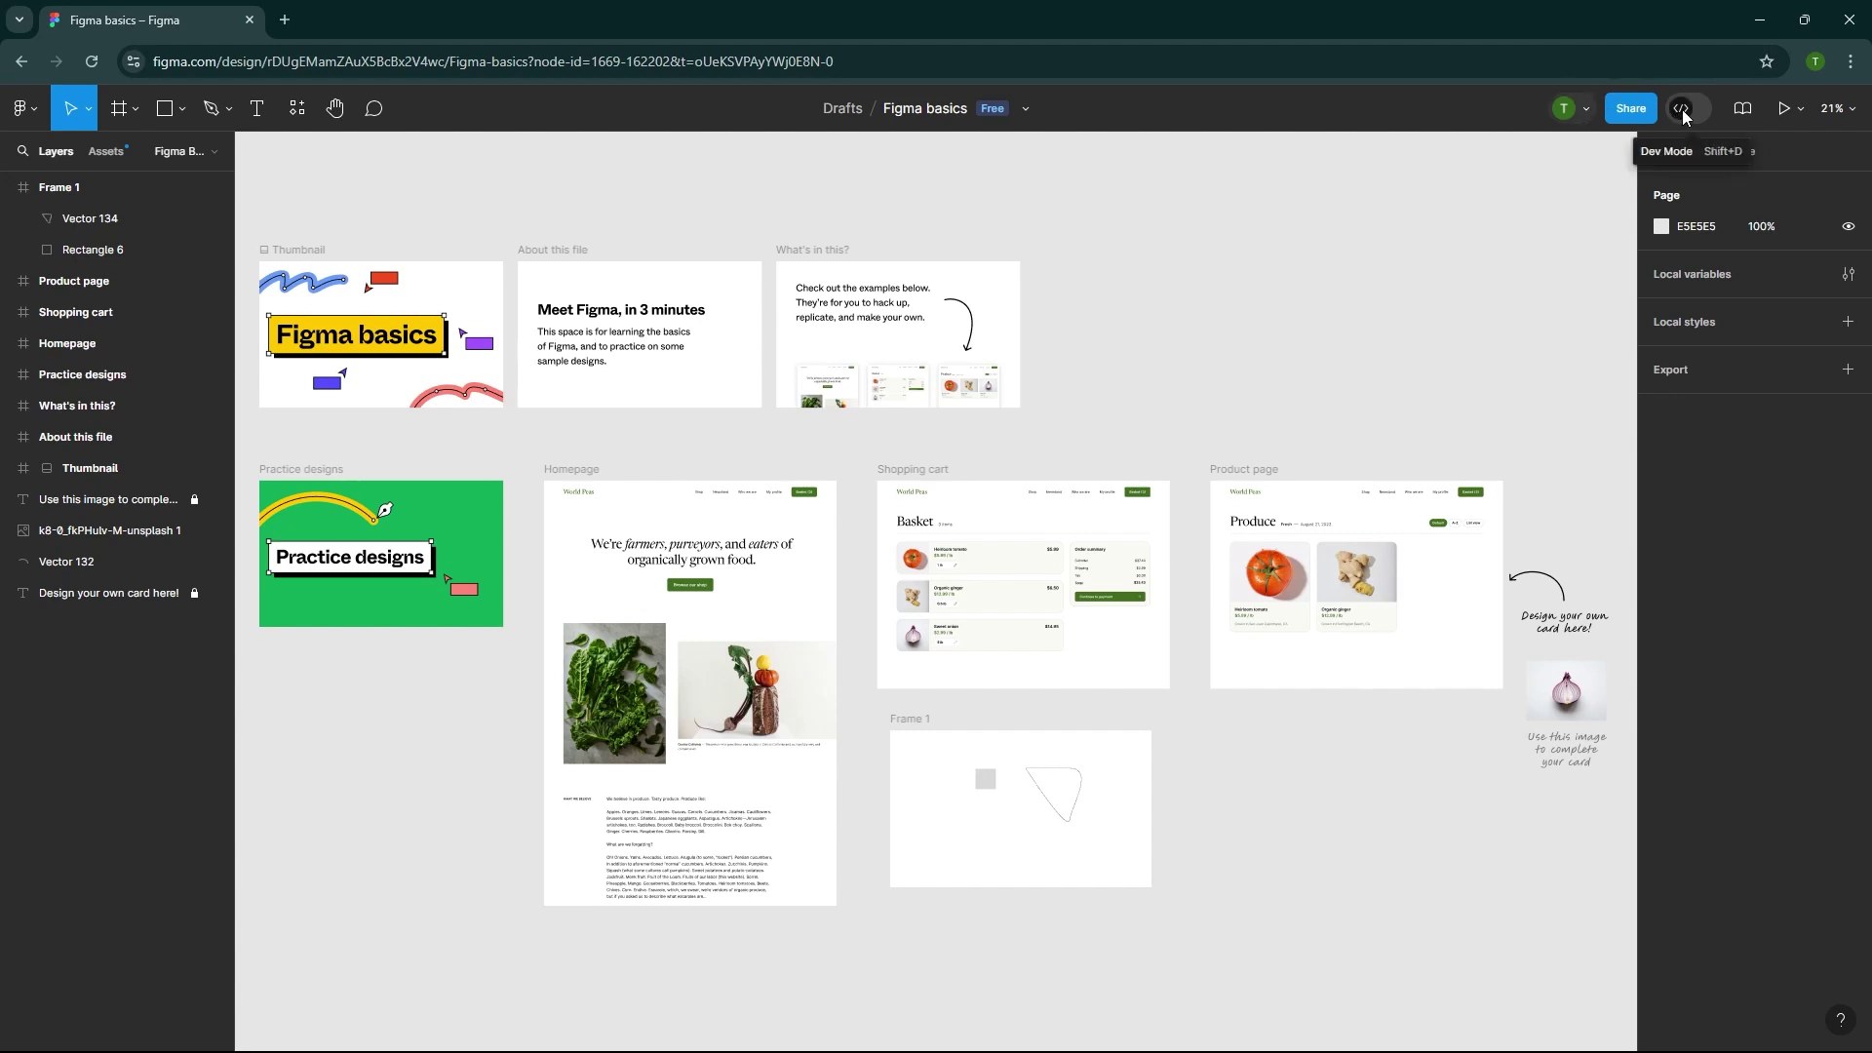
Show the page's Prototype panel, with no device and a 000000 background.
{"action": "left_click", "coordinate": [1729, 150]}
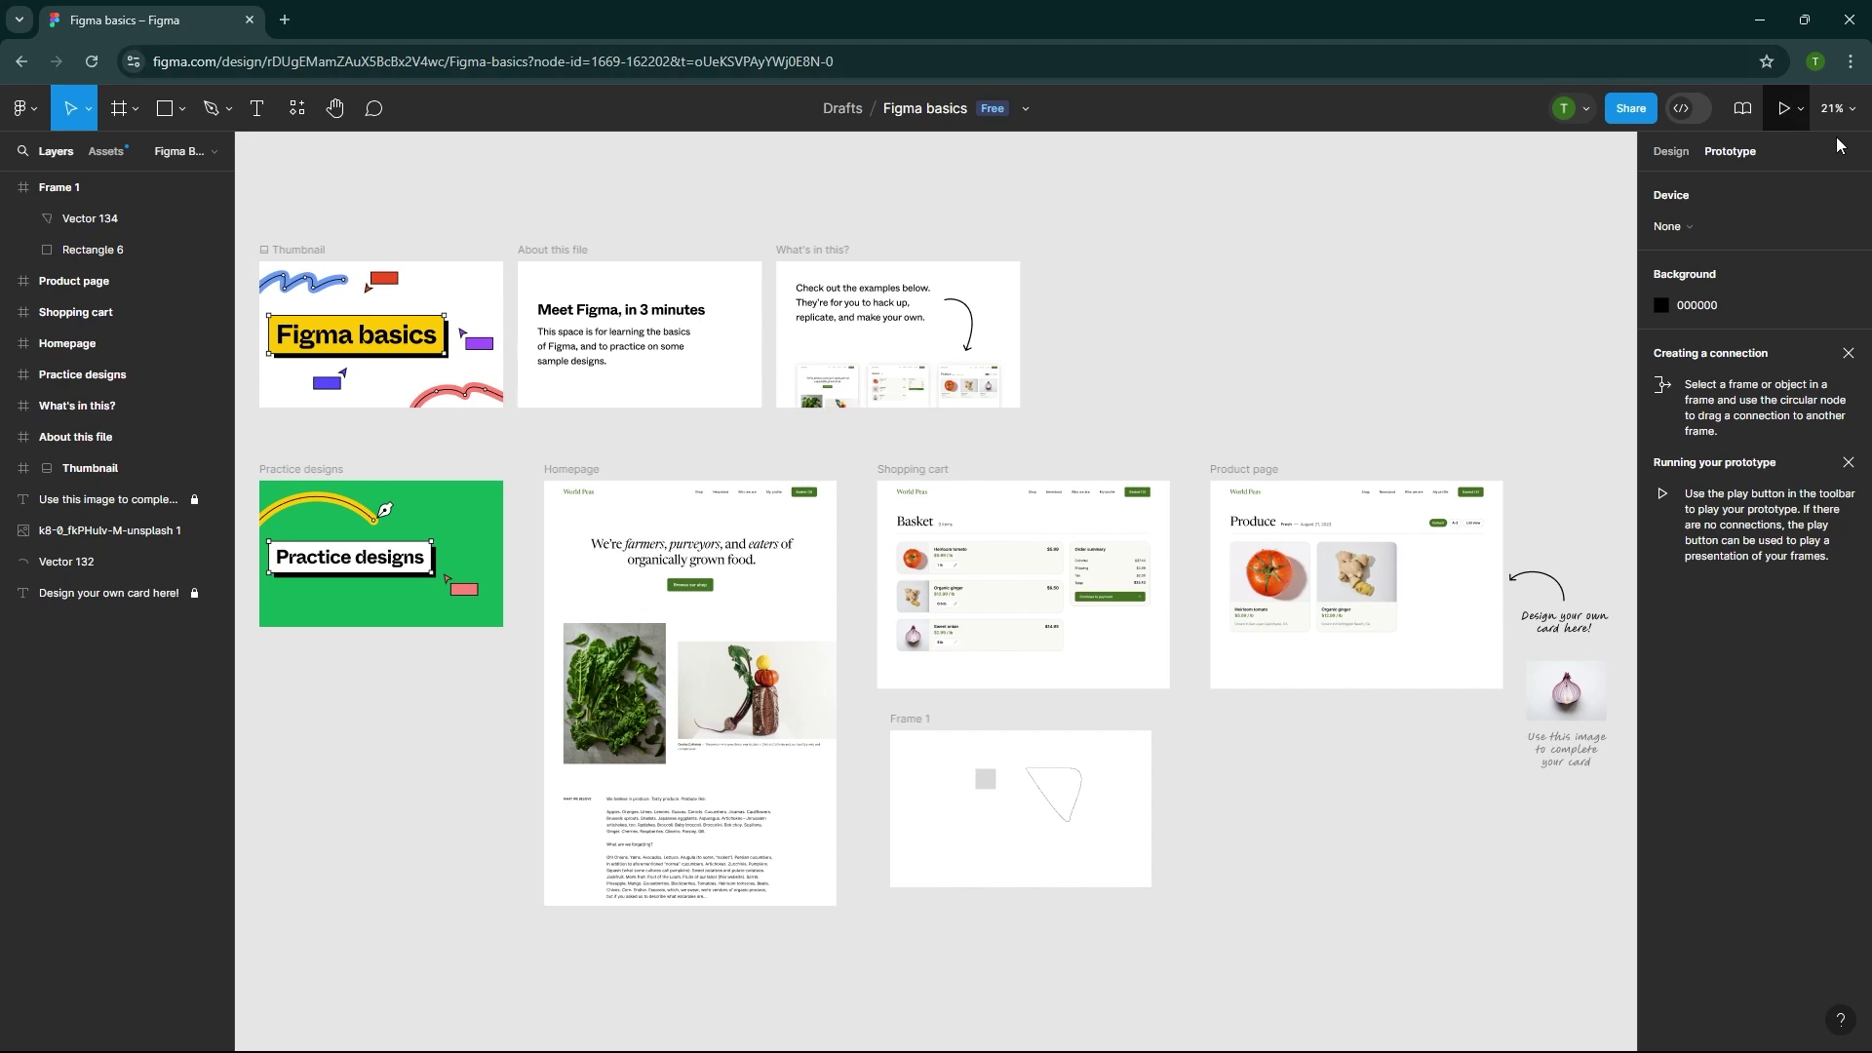
Launch the prototype presentation of the Figma basics design in a new browser tab.
{"action": "left_click", "coordinate": [1783, 108]}
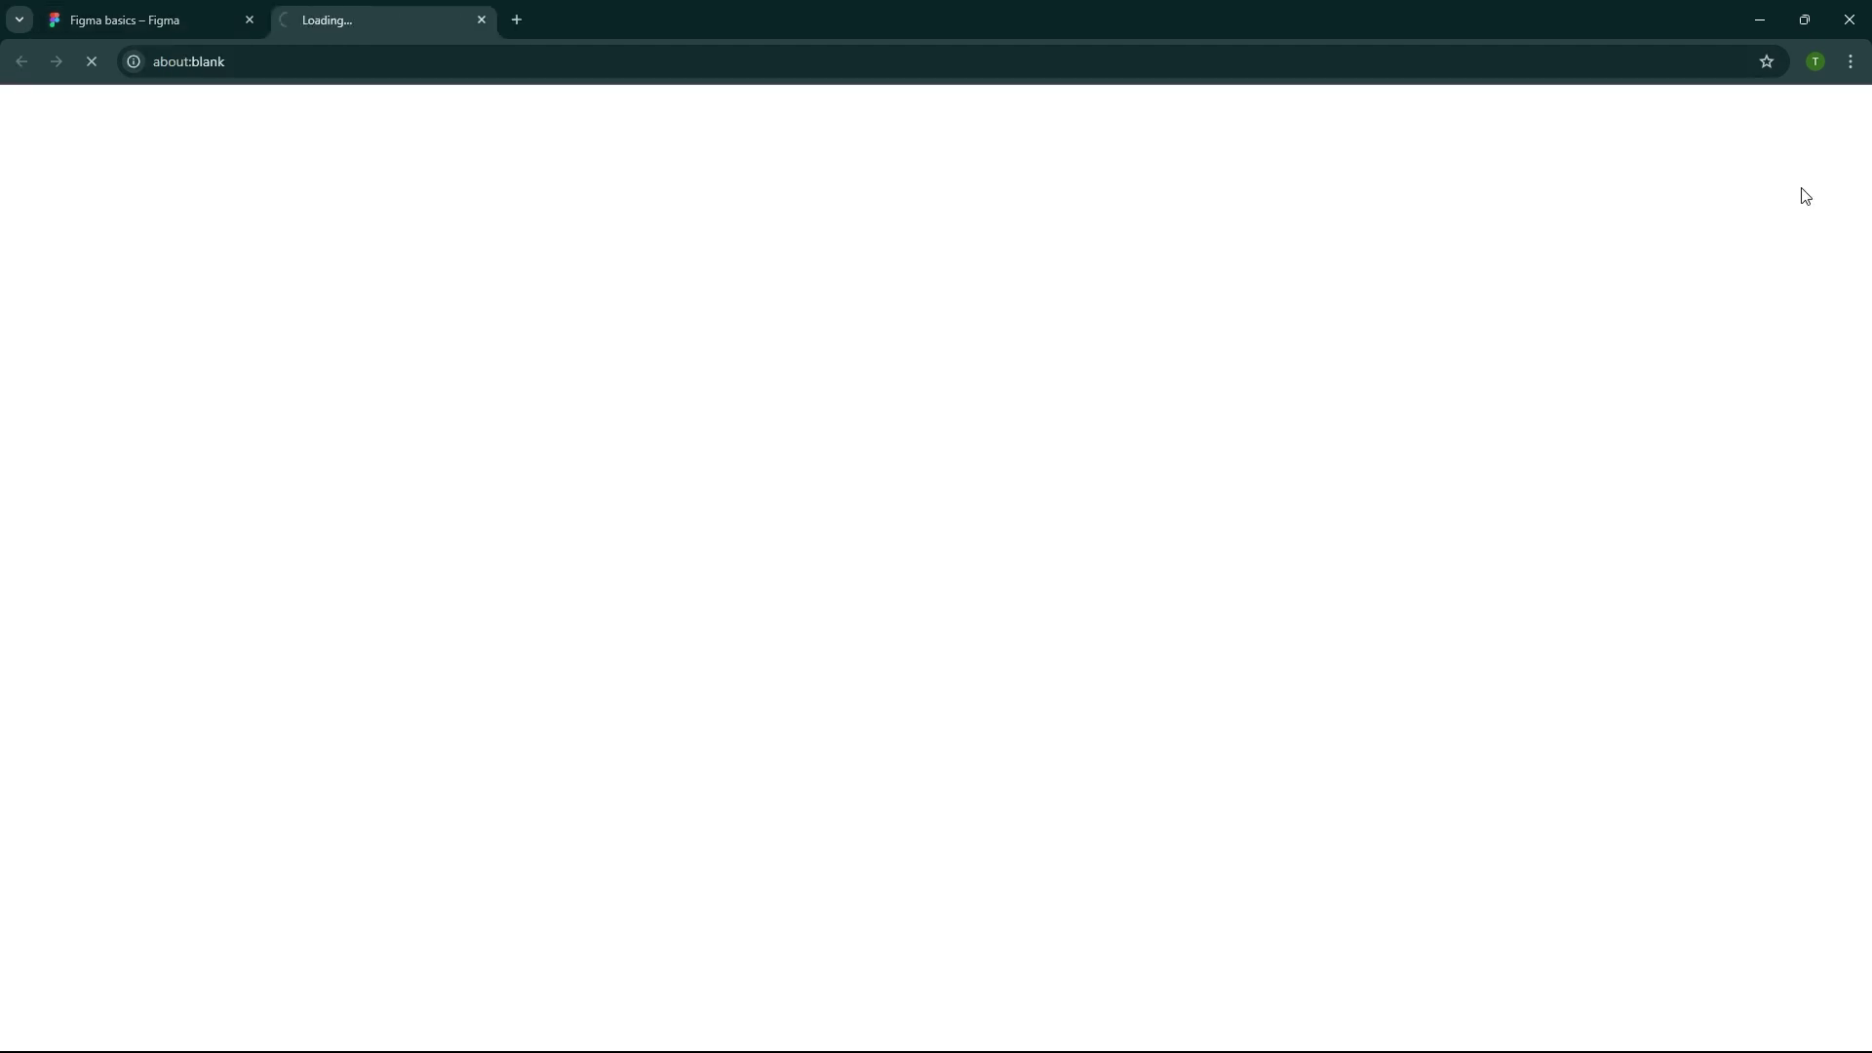